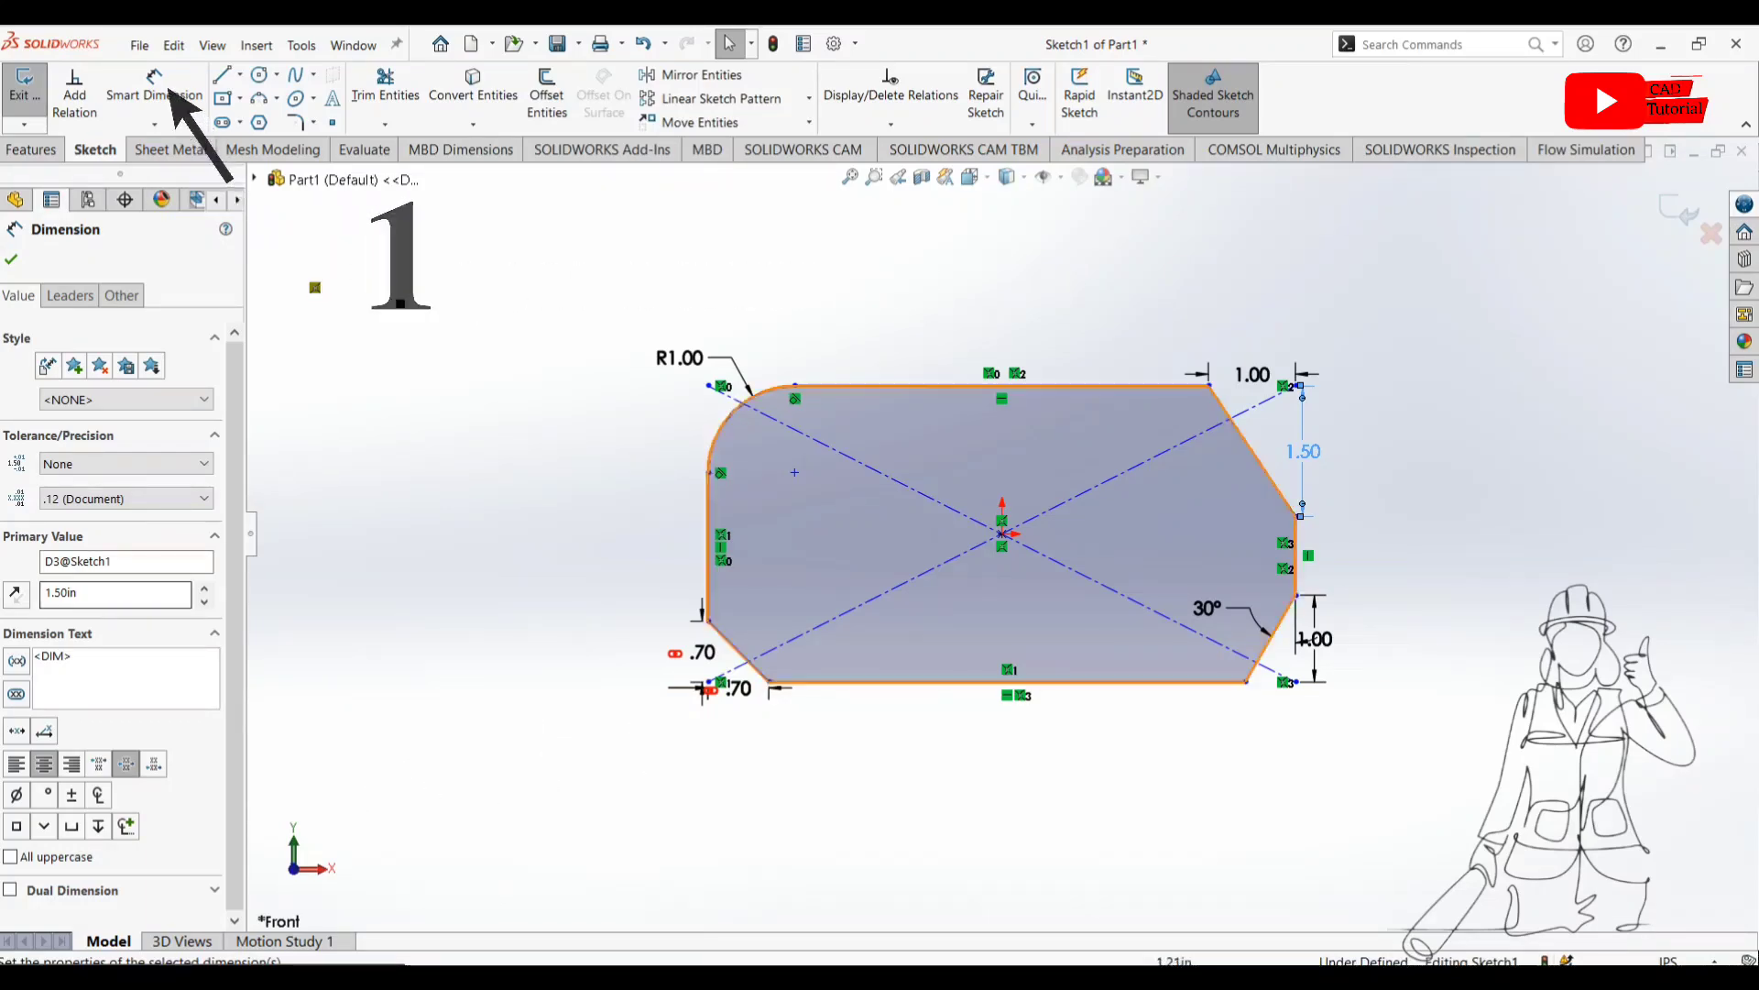
# Step: Create a new document from the Part template
pyautogui.click(139, 45)
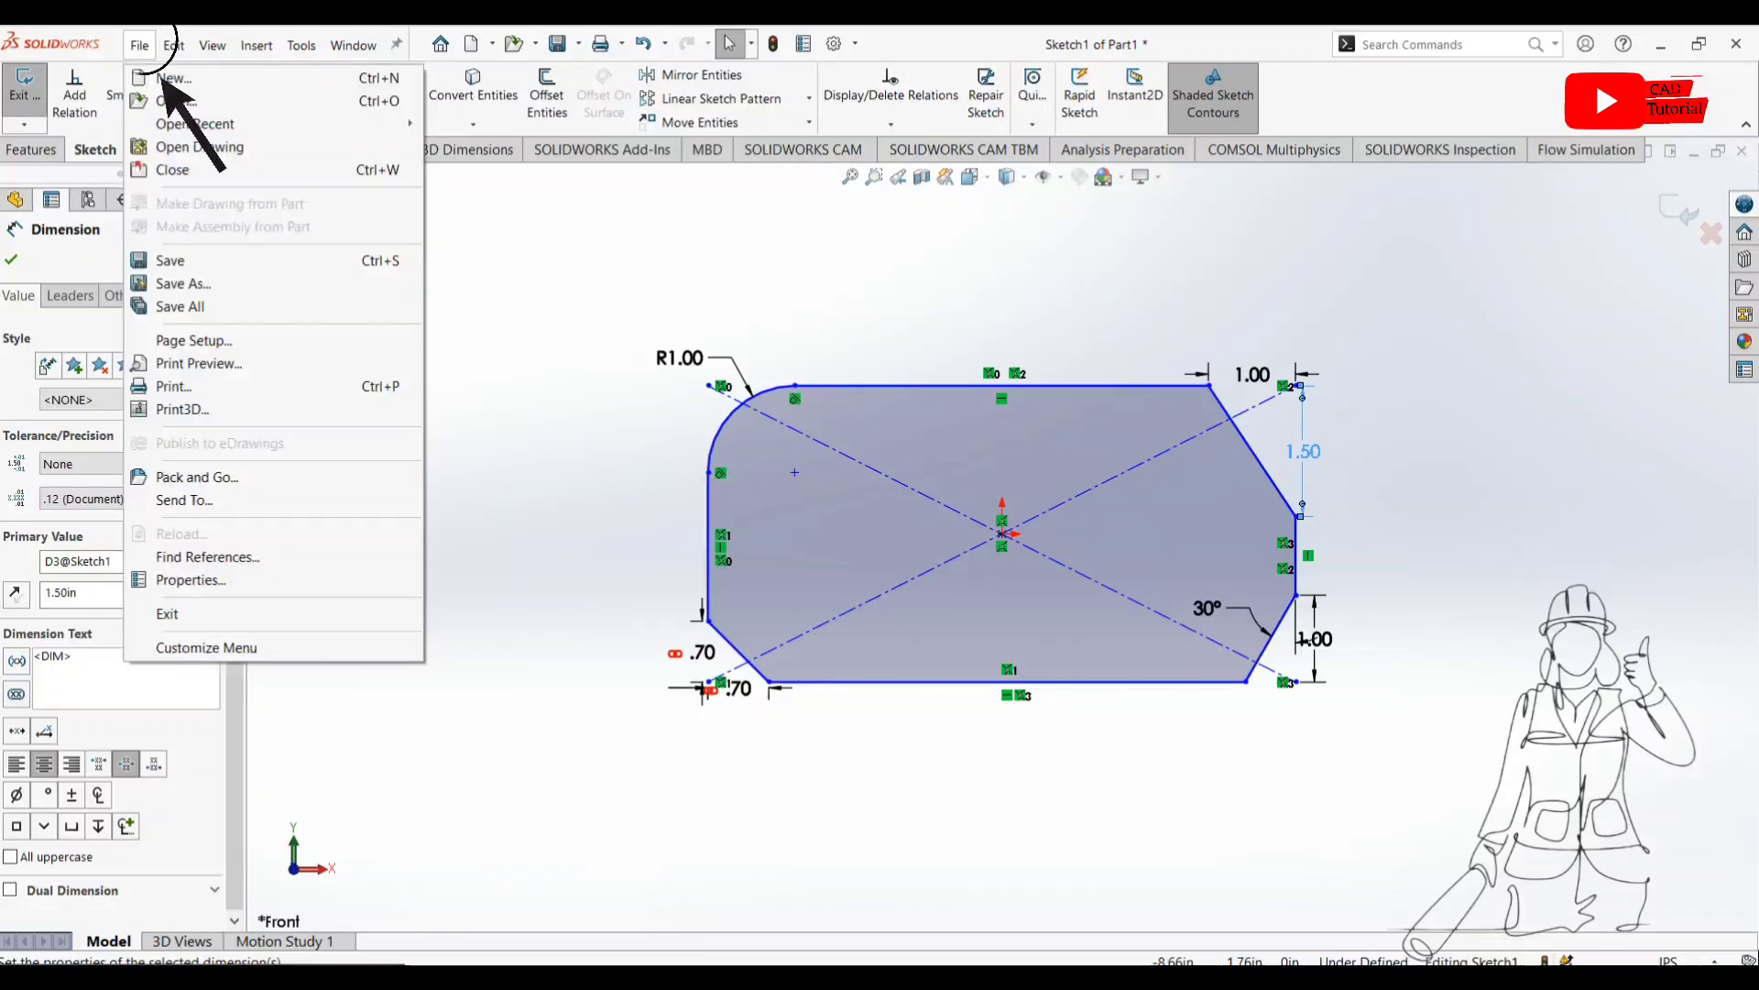
pyautogui.click(240, 76)
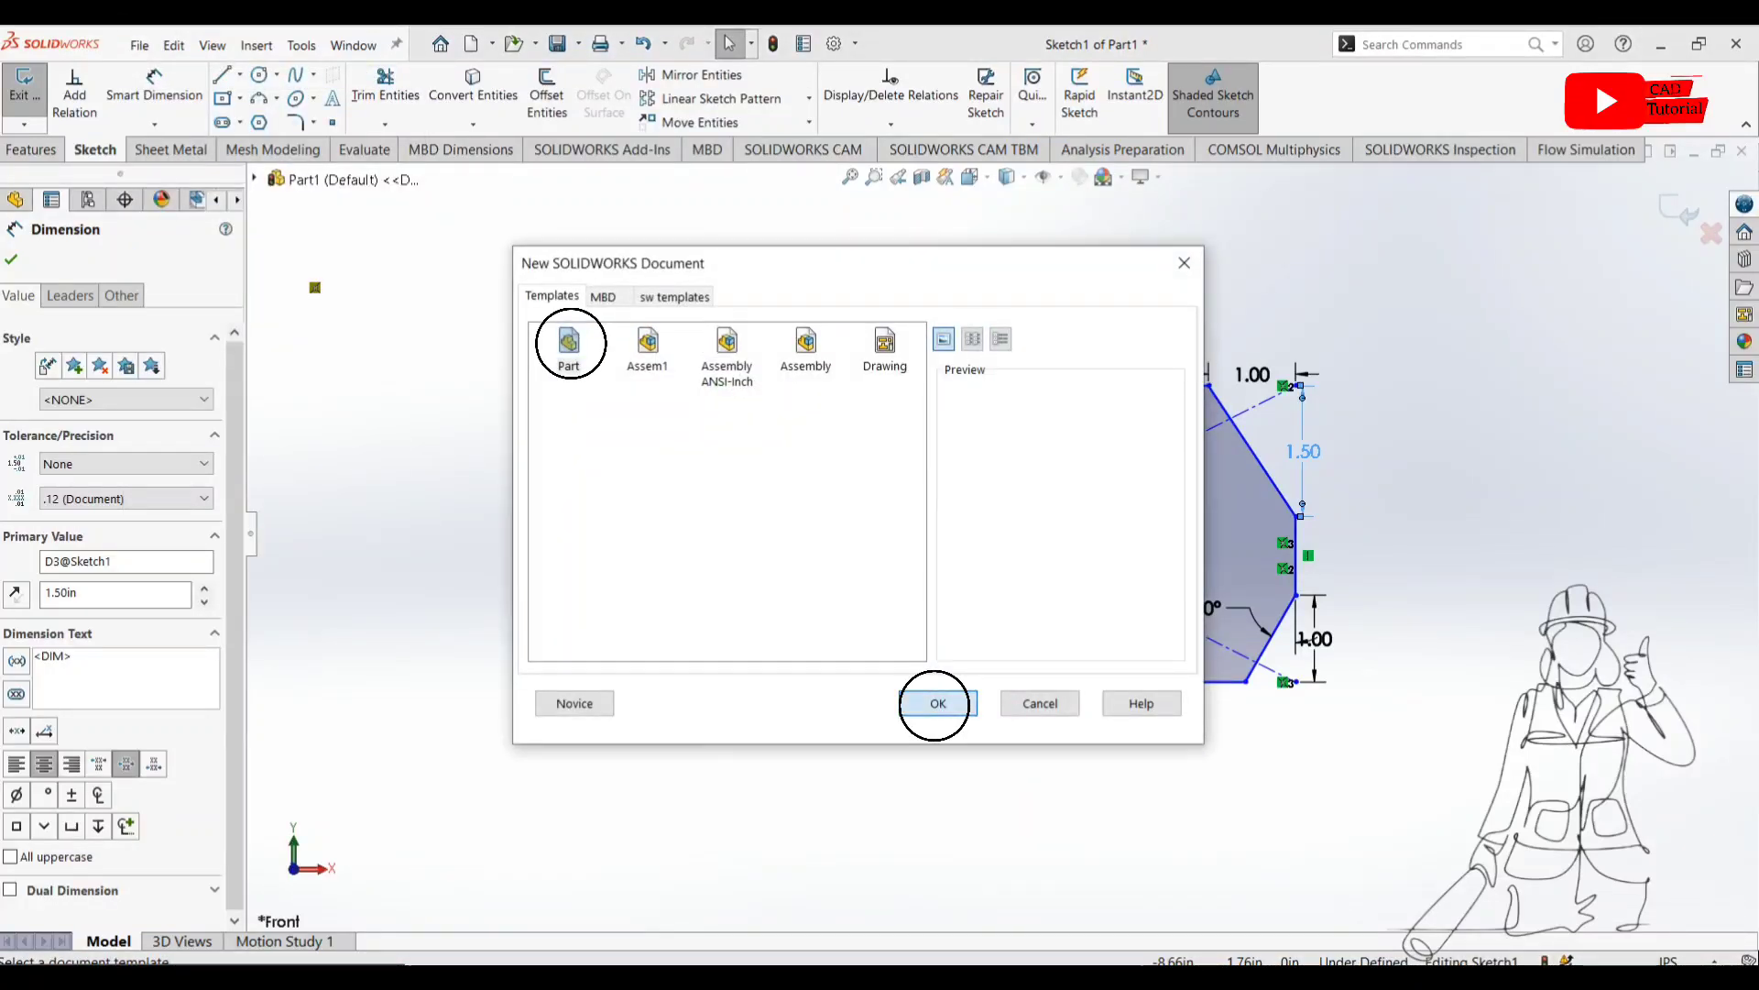
pyautogui.click(936, 703)
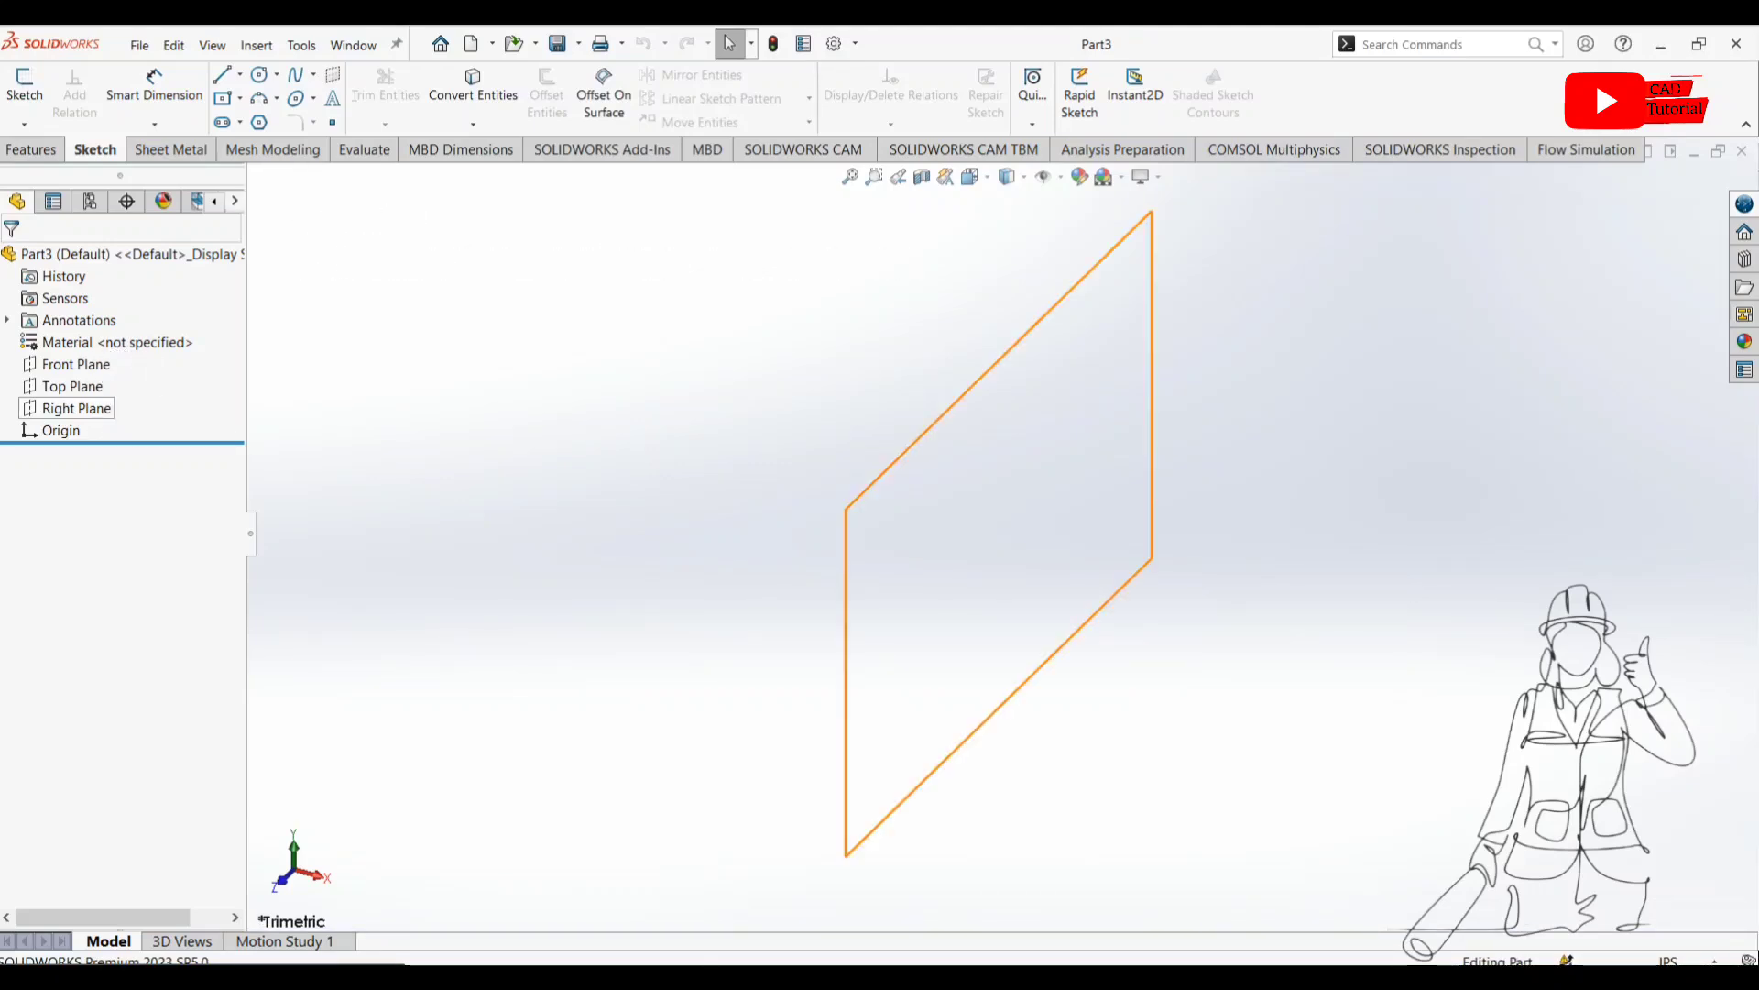
# Step: Start a new sketch on the Front Plane
pyautogui.click(75, 364)
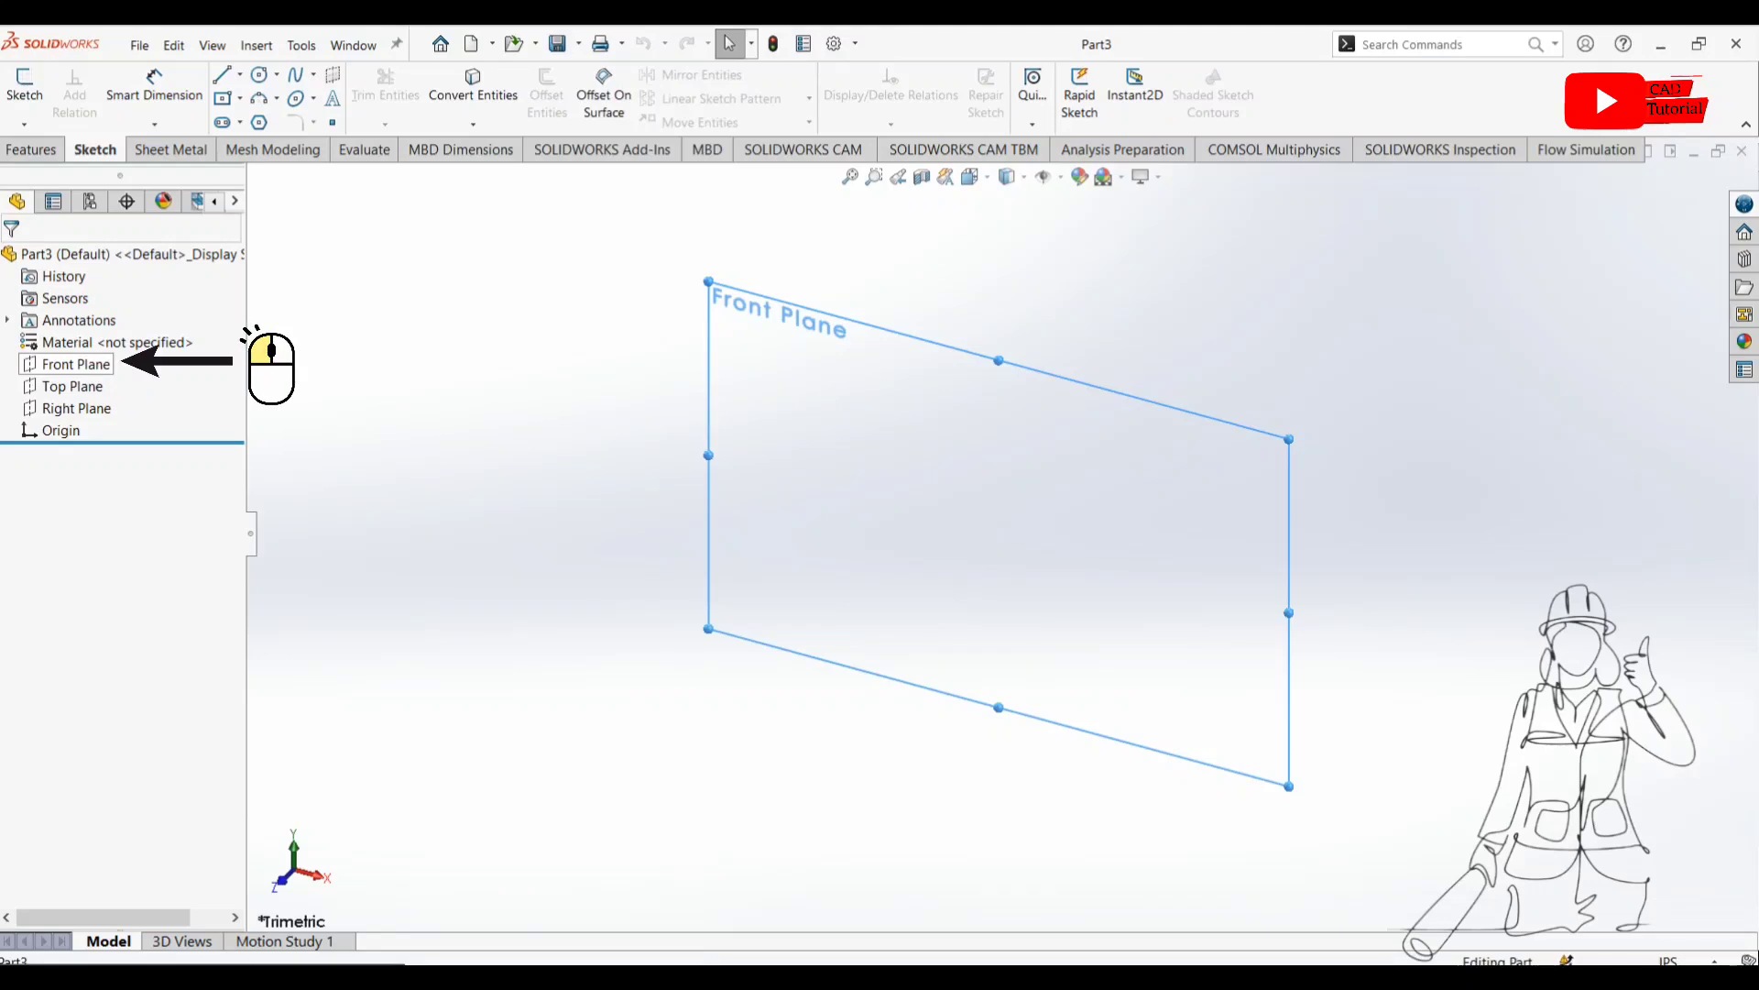
pyautogui.click(75, 364)
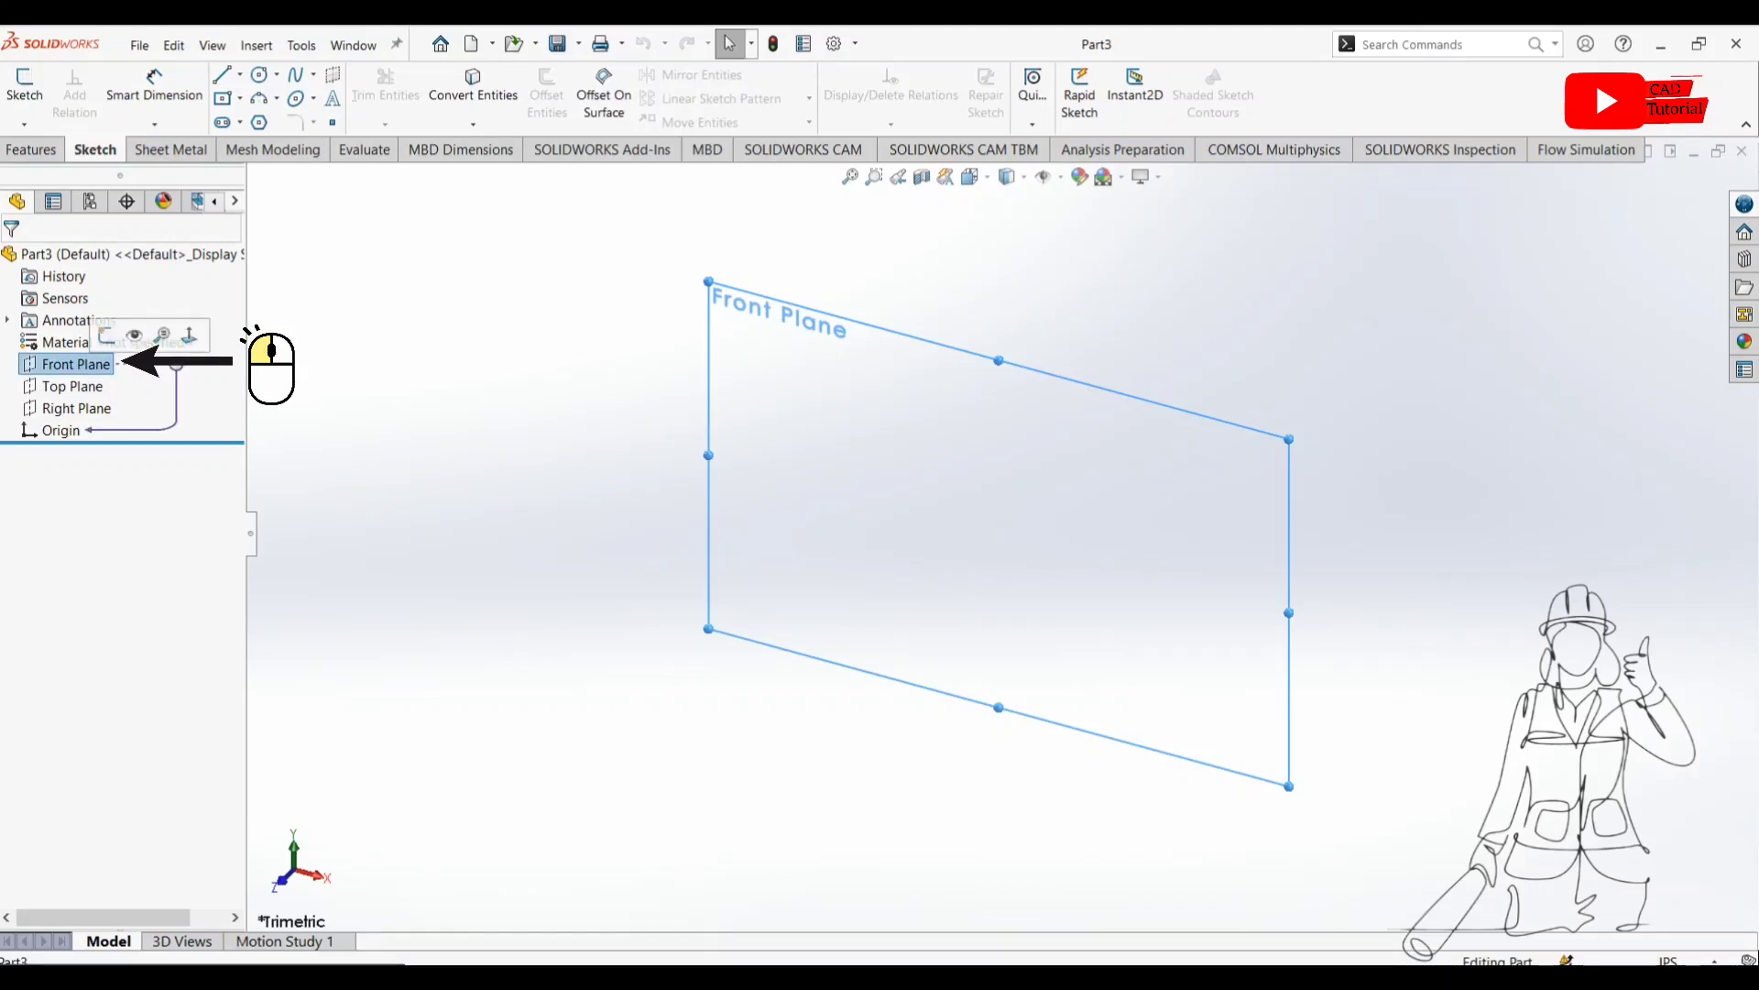
pyautogui.click(107, 336)
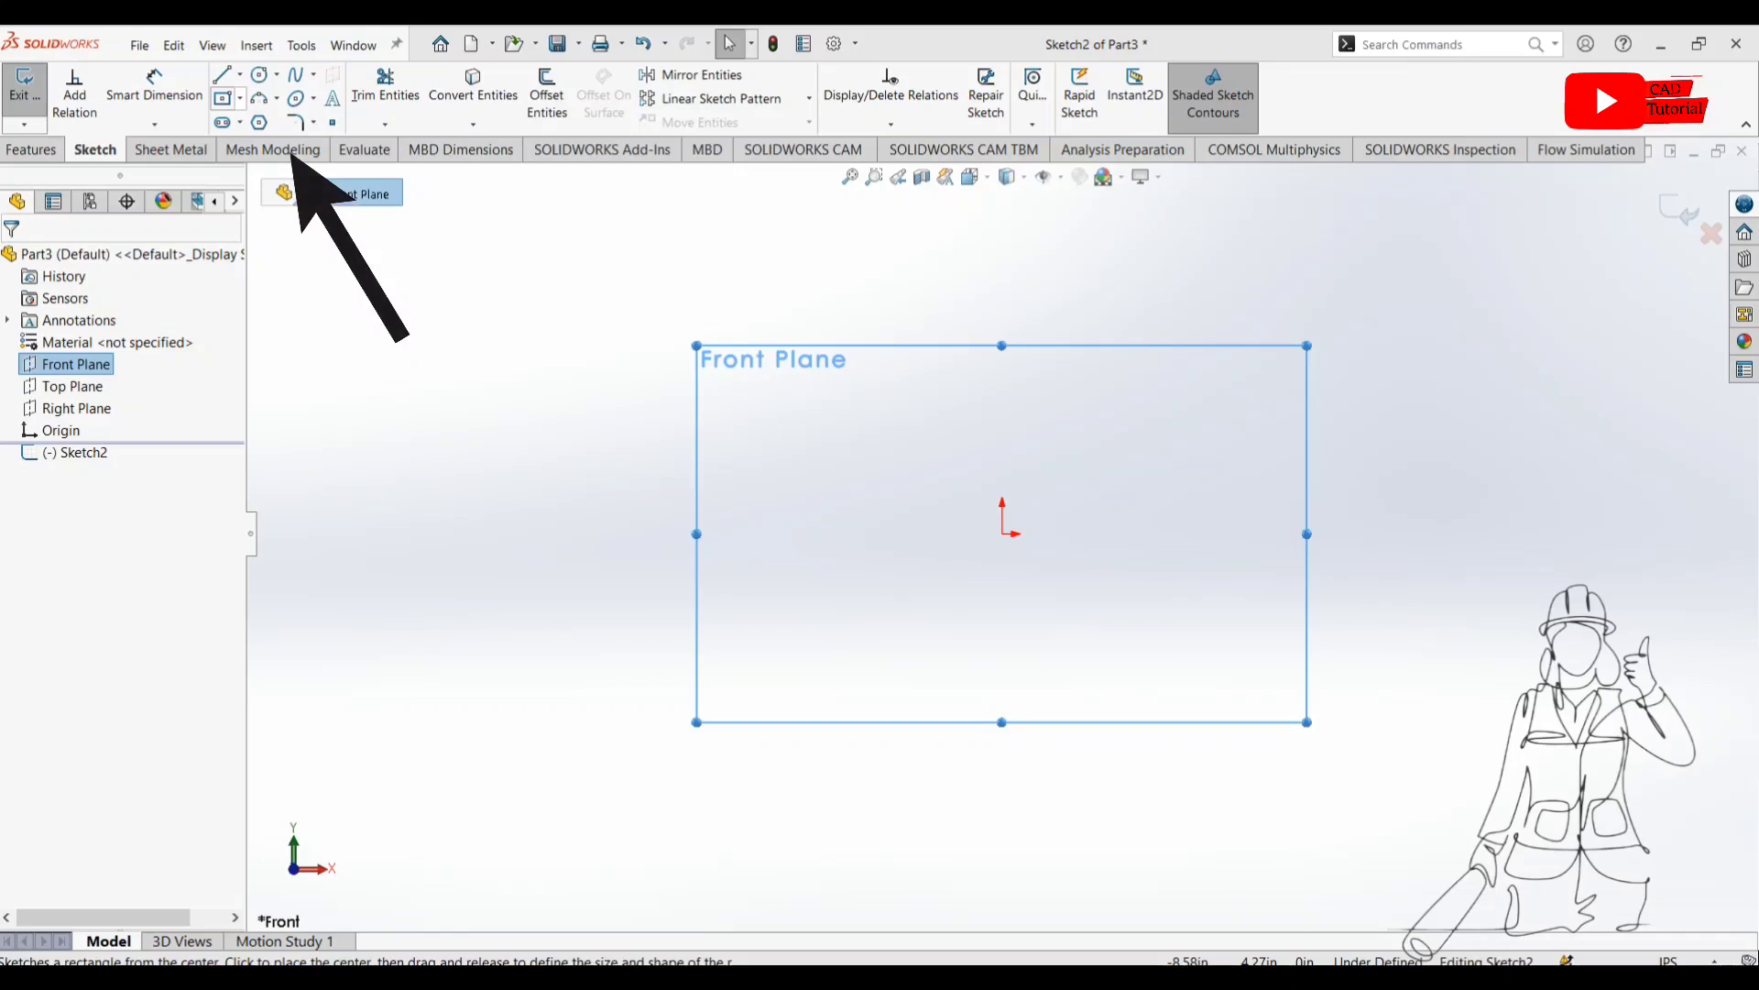
pyautogui.click(222, 98)
pyautogui.click(237, 98)
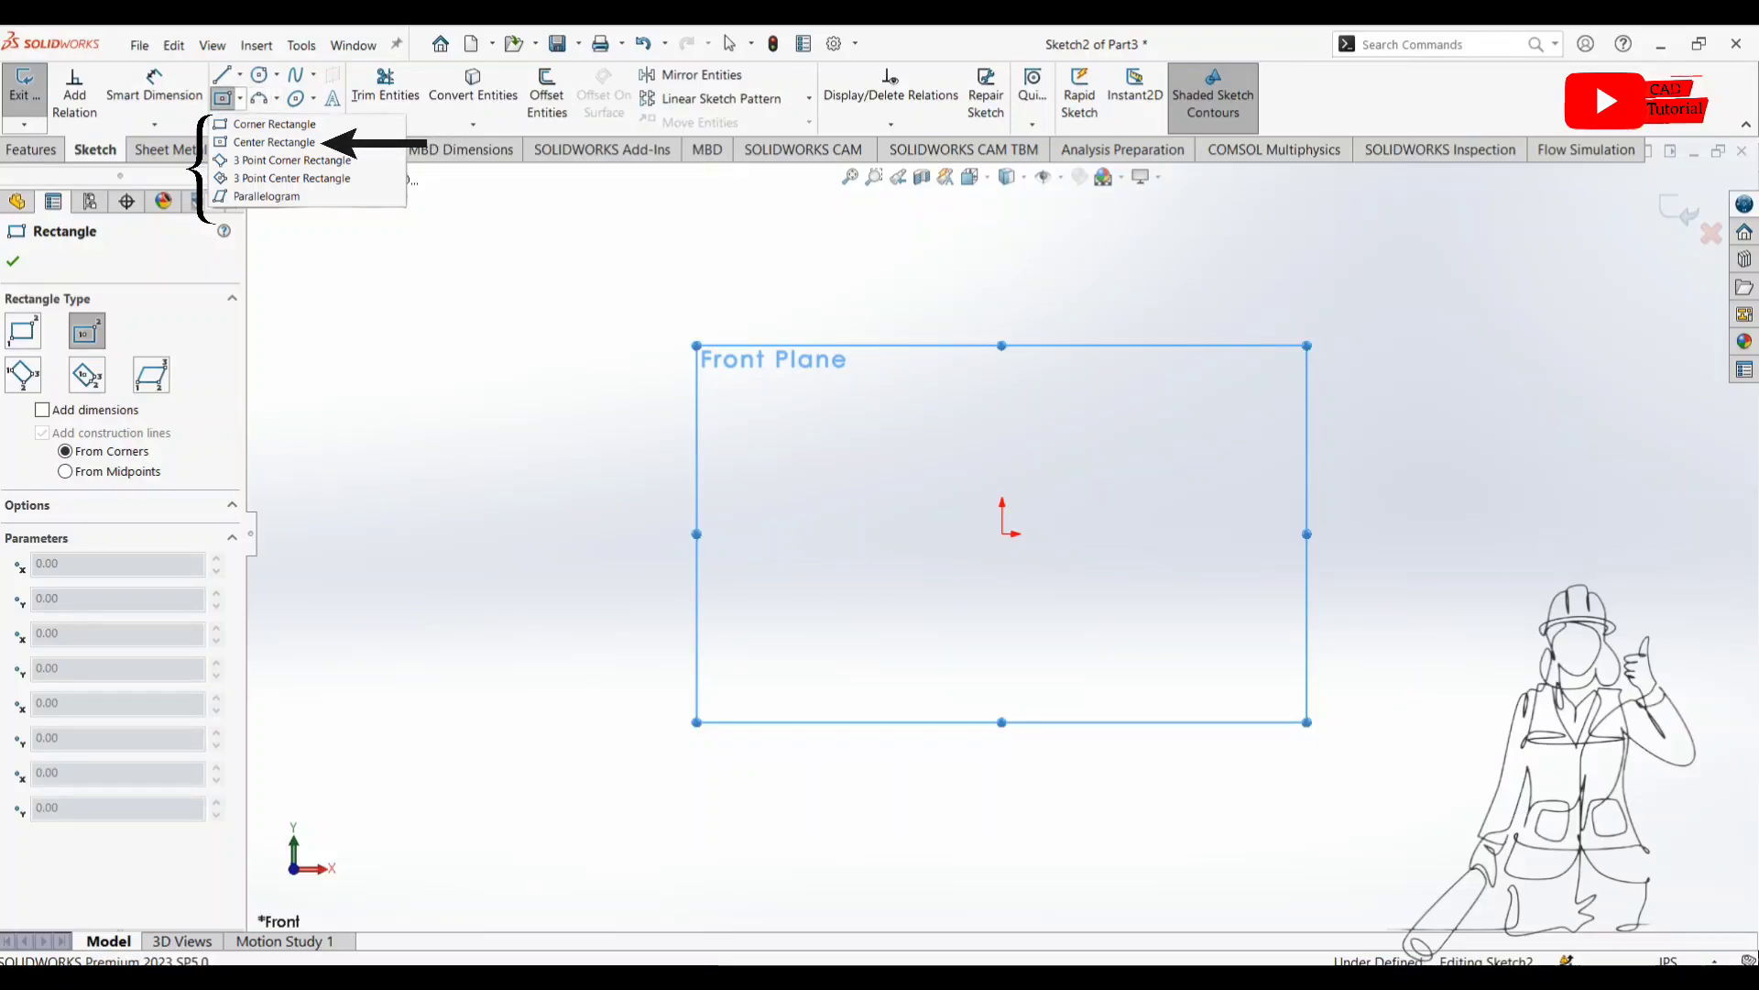
pyautogui.press('Escape')
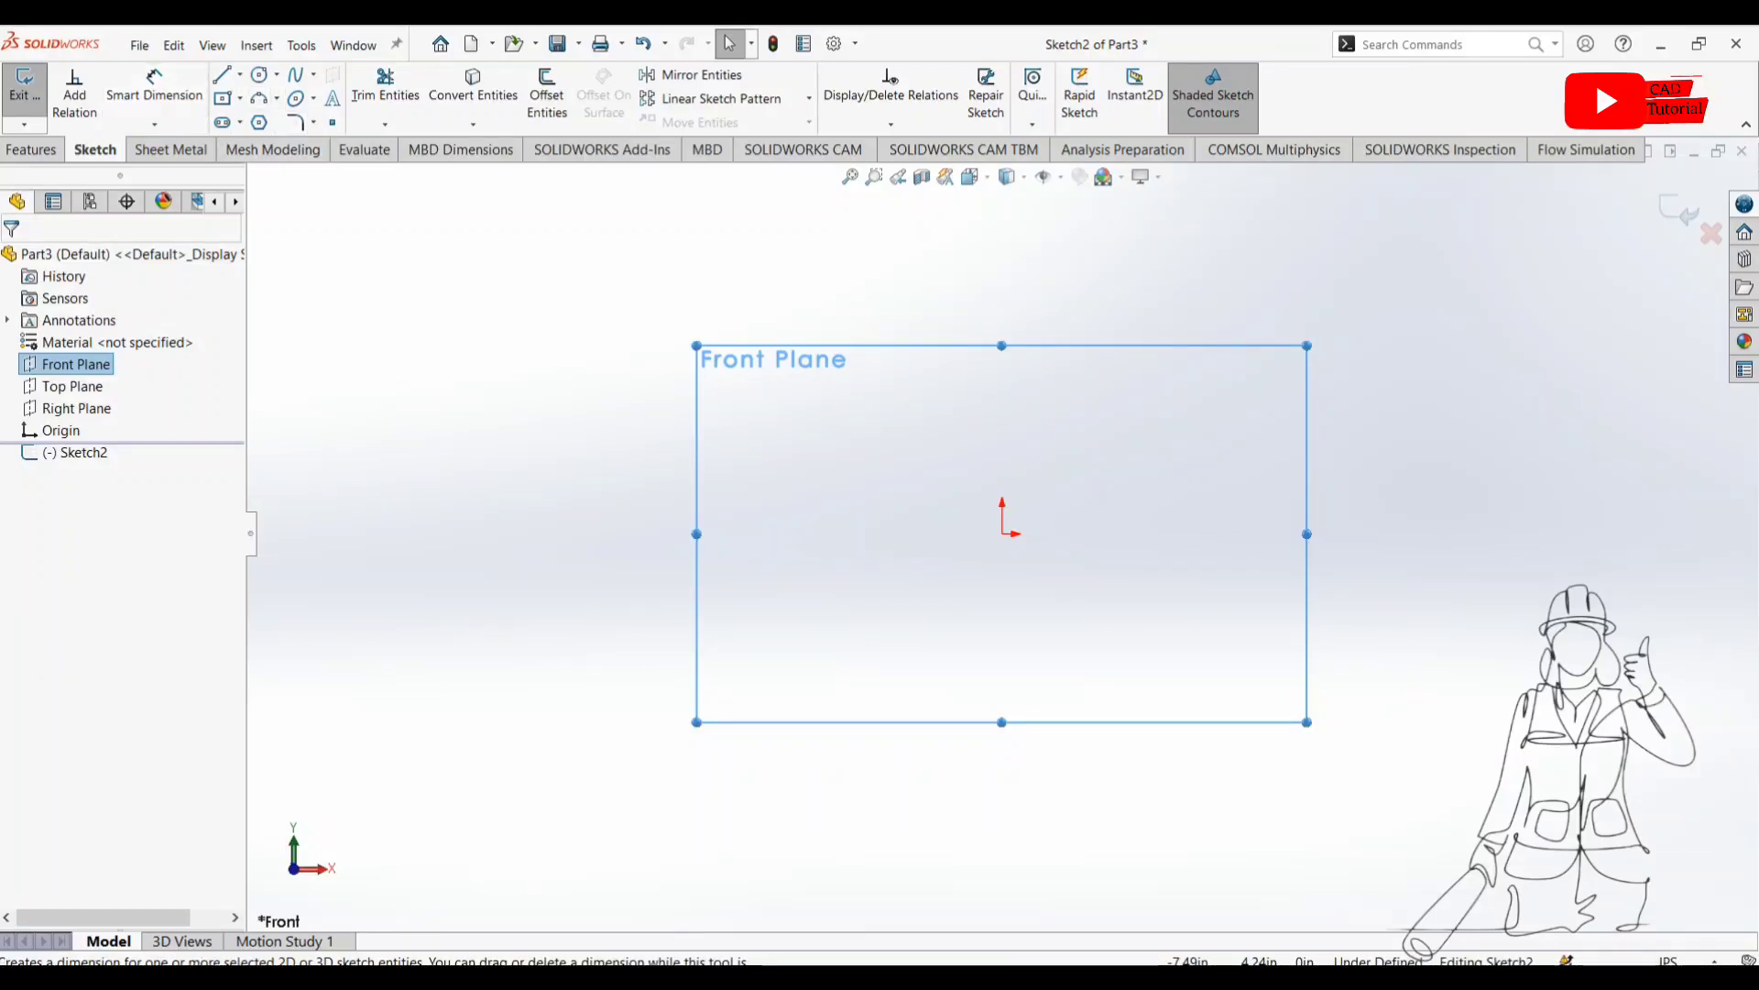
# Step: Draw a center rectangle from the origin, about 8.01 in wide and 4.73 in high
pyautogui.click(223, 98)
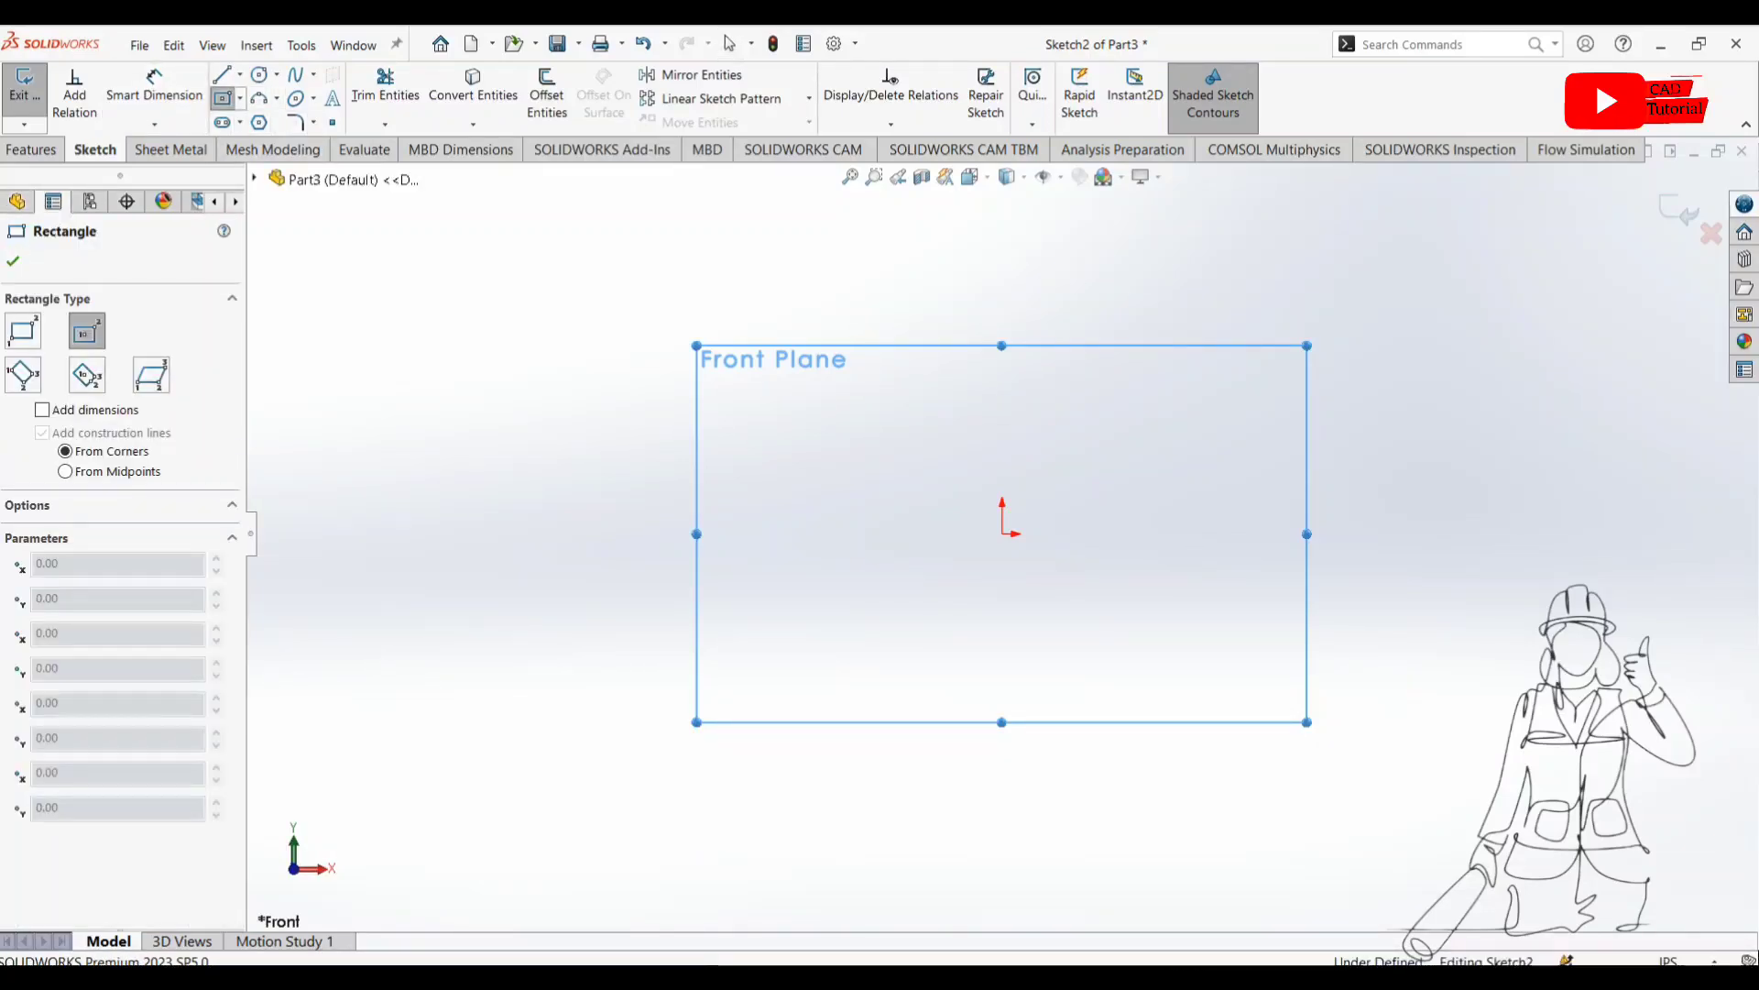
pyautogui.click(1001, 533)
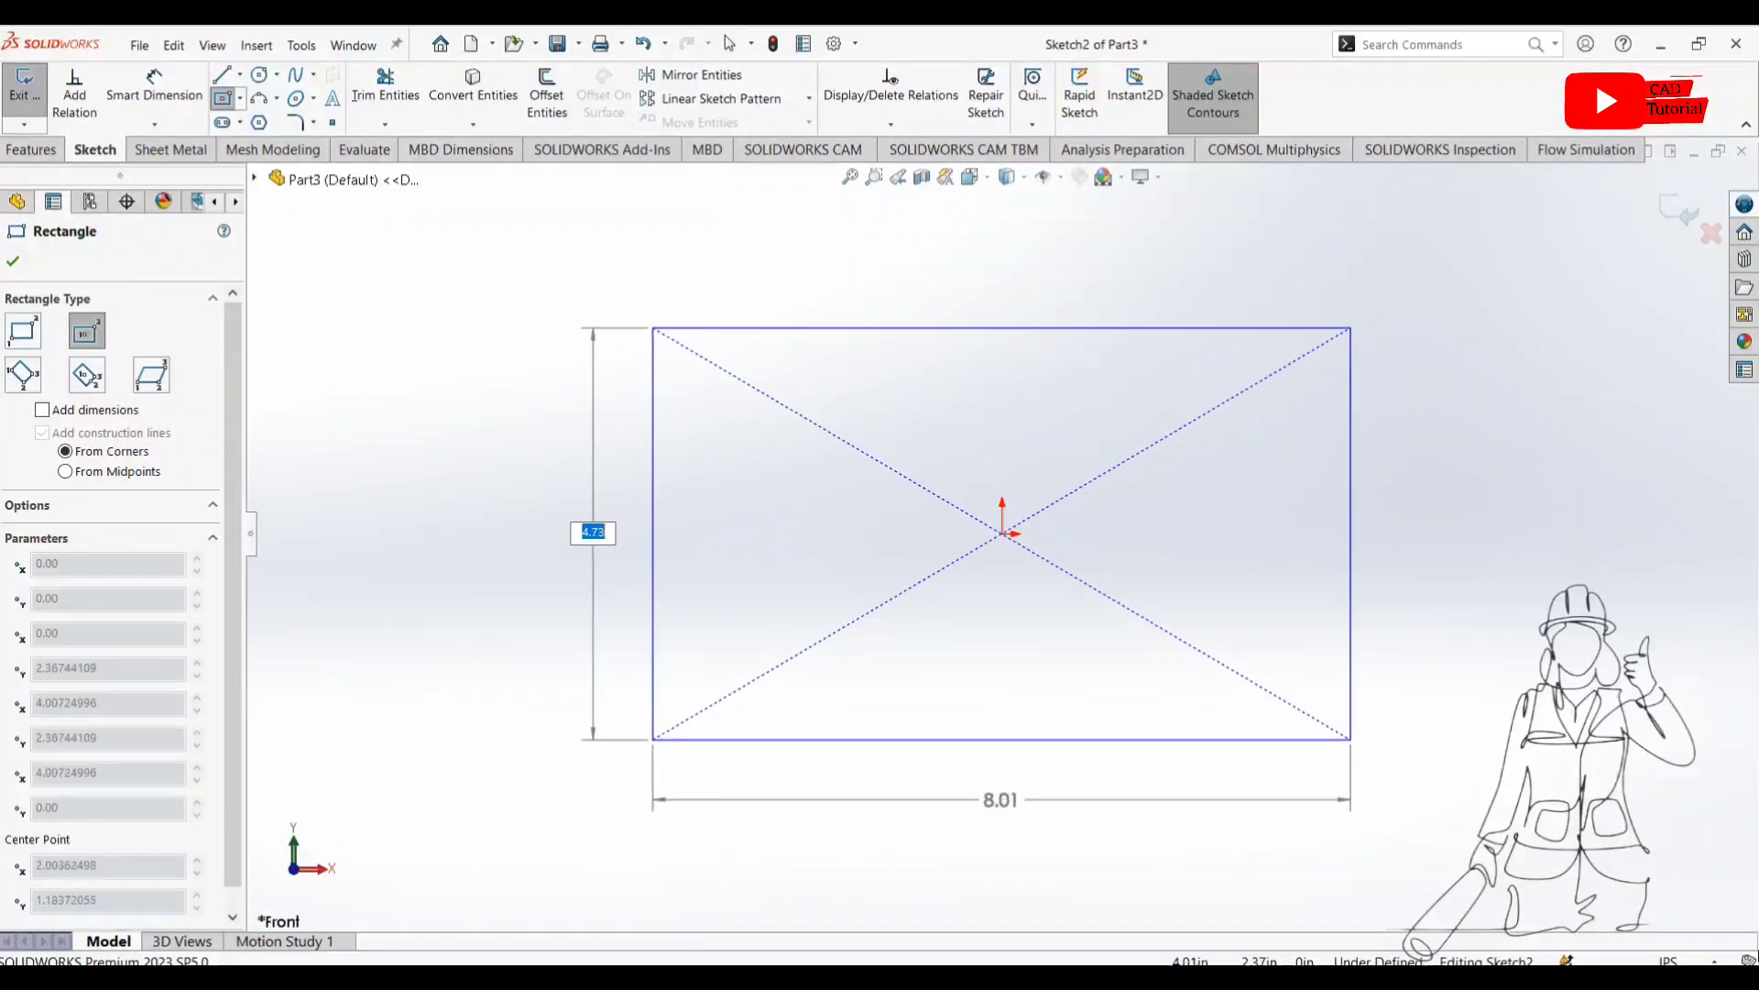
pyautogui.click(1351, 738)
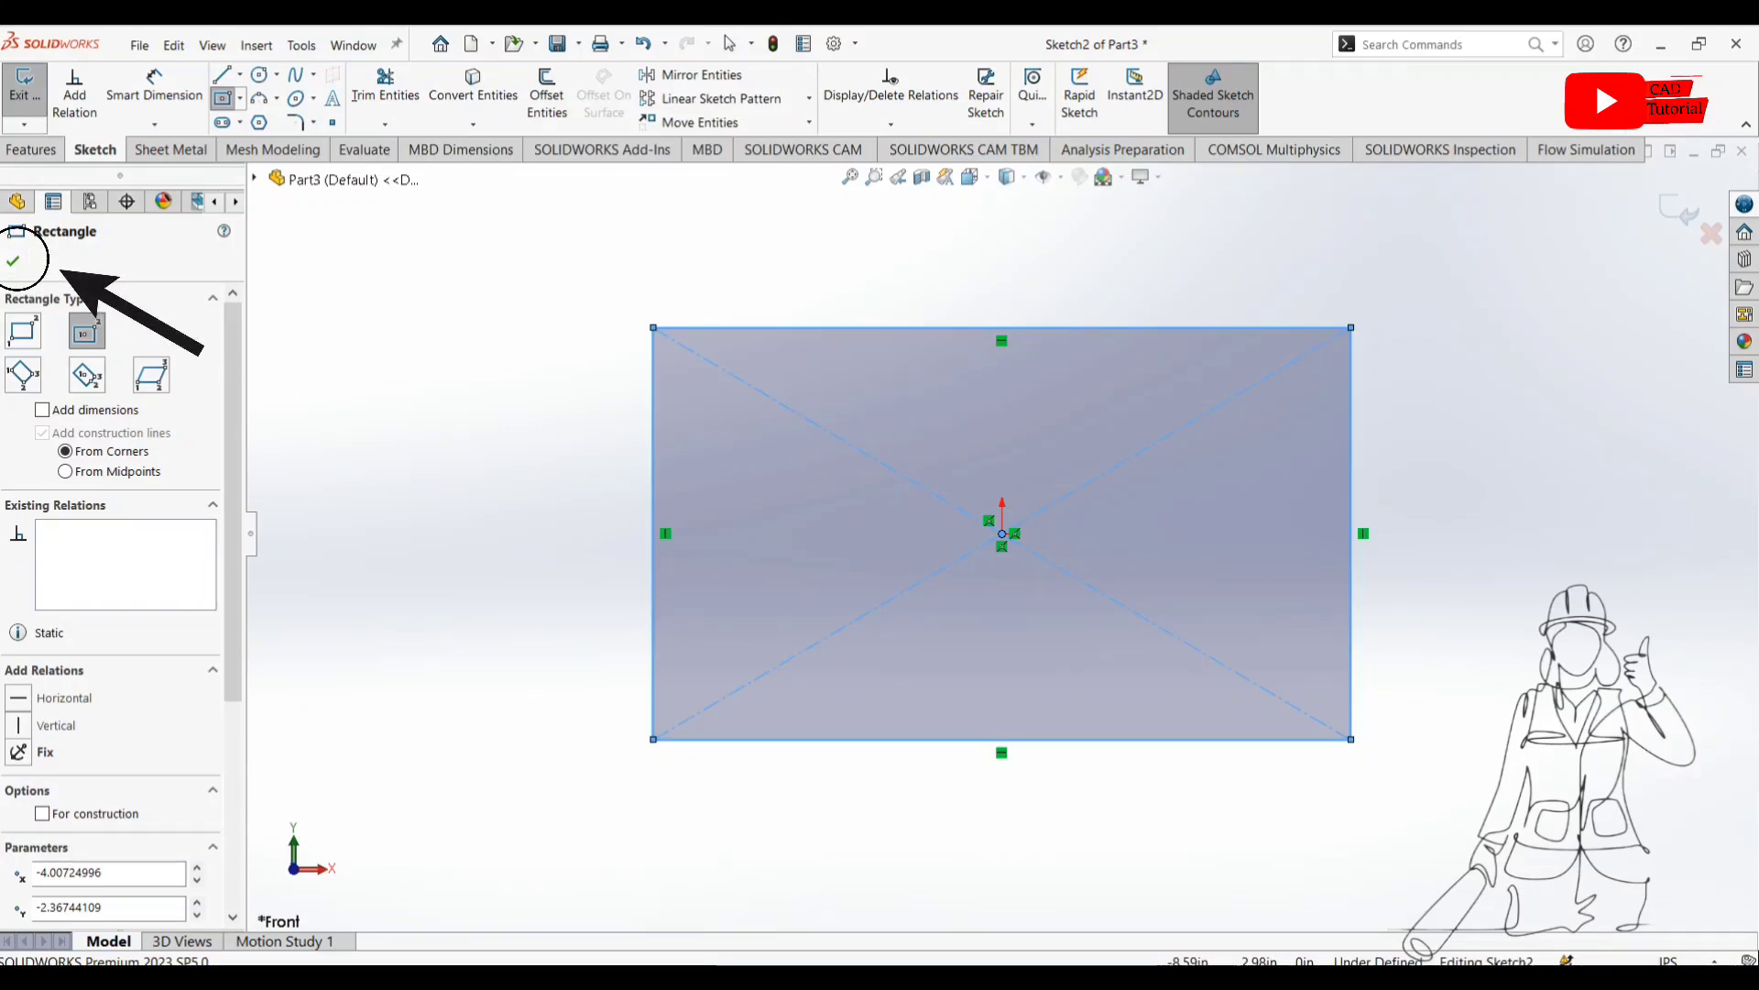
pyautogui.press('Escape')
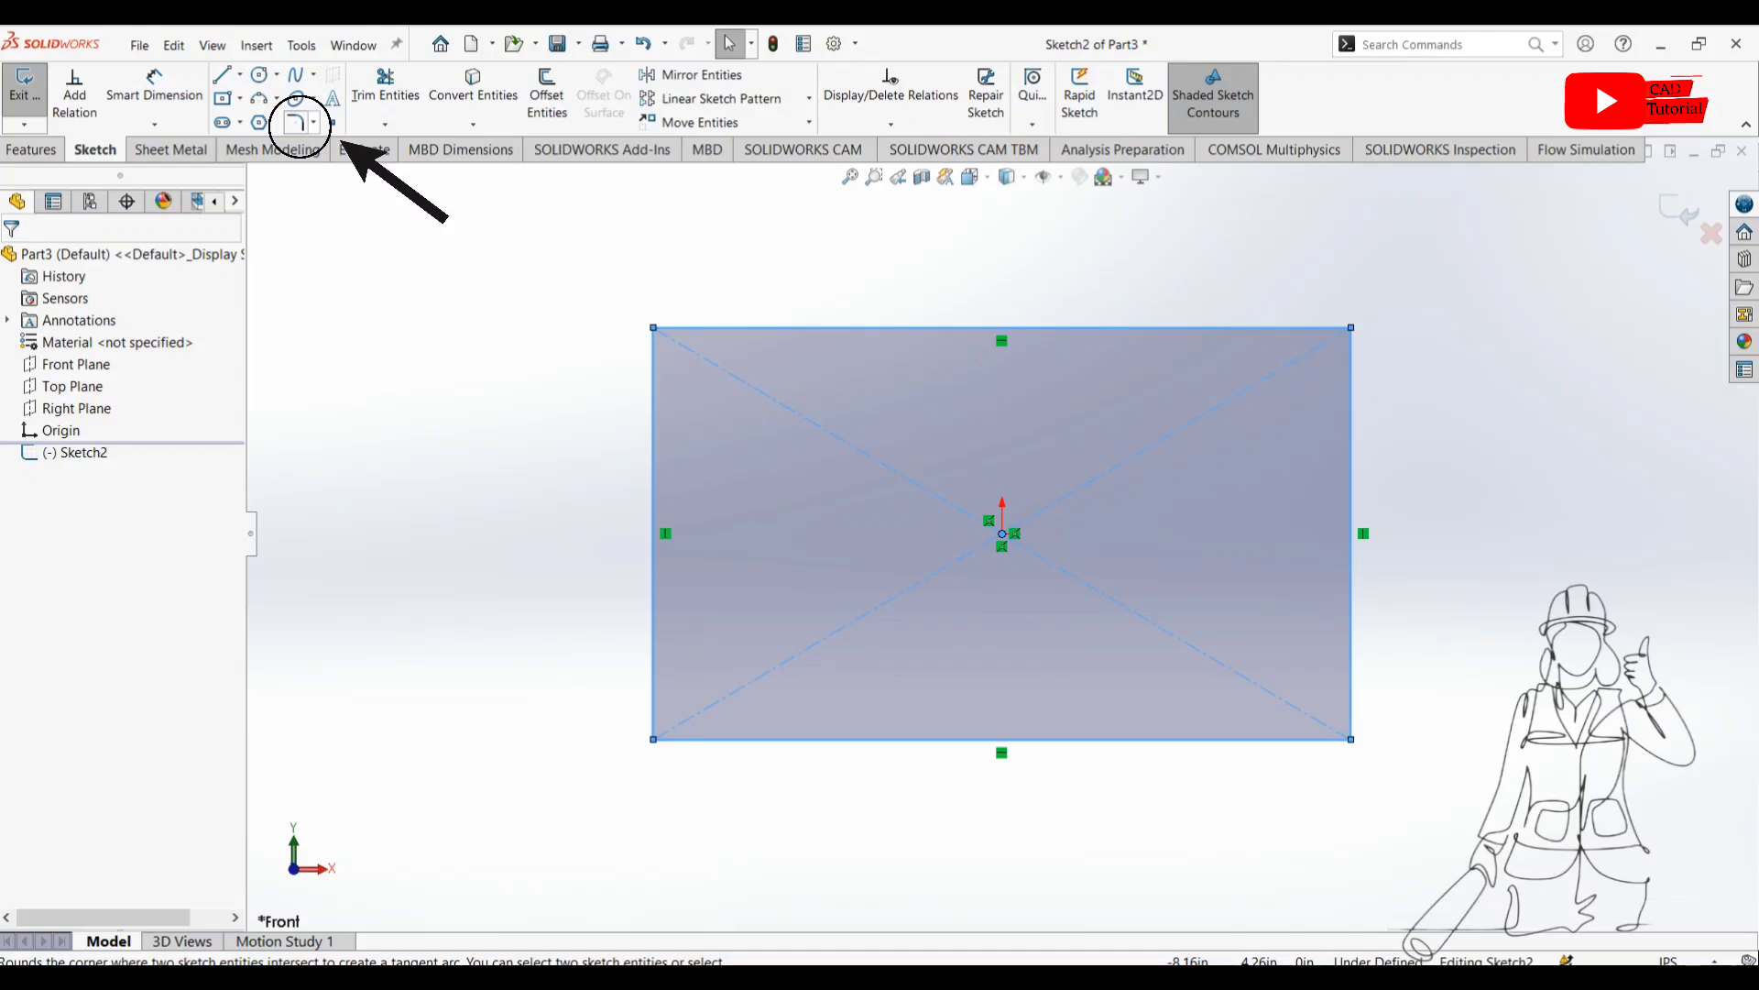
# Step: Apply a Sketch Fillet with a 1 in radius to the rectangle's upper-left corner
pyautogui.click(313, 122)
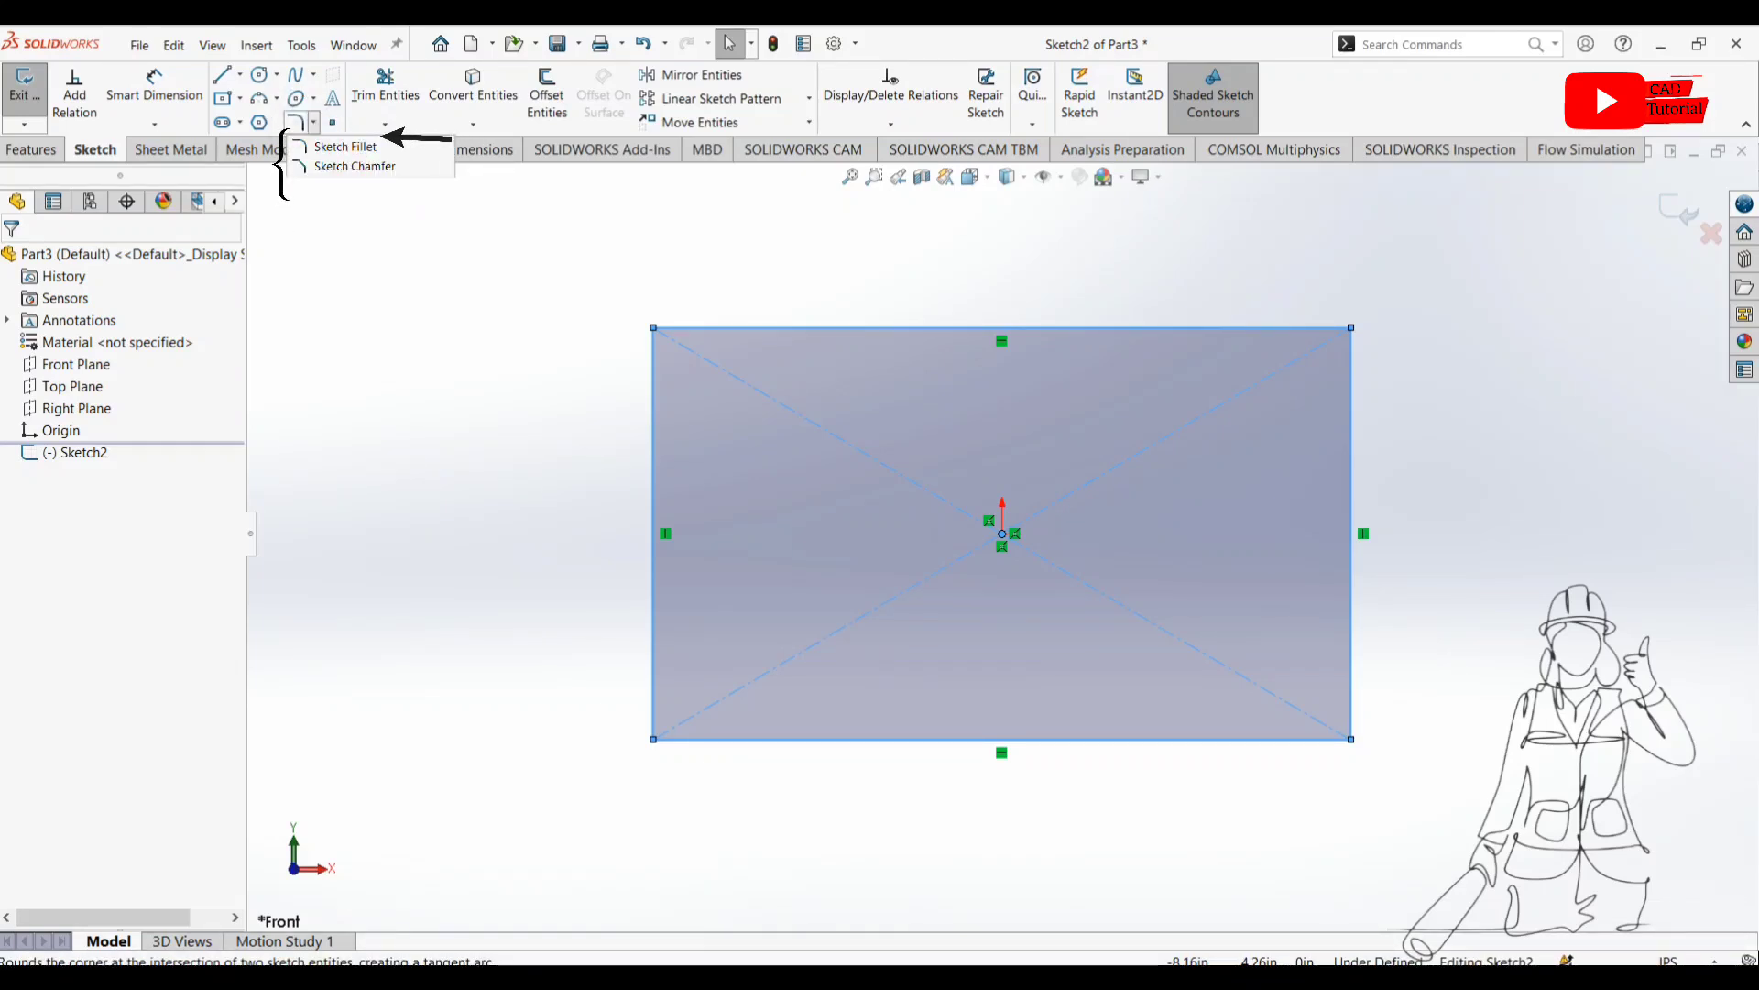
pyautogui.click(345, 146)
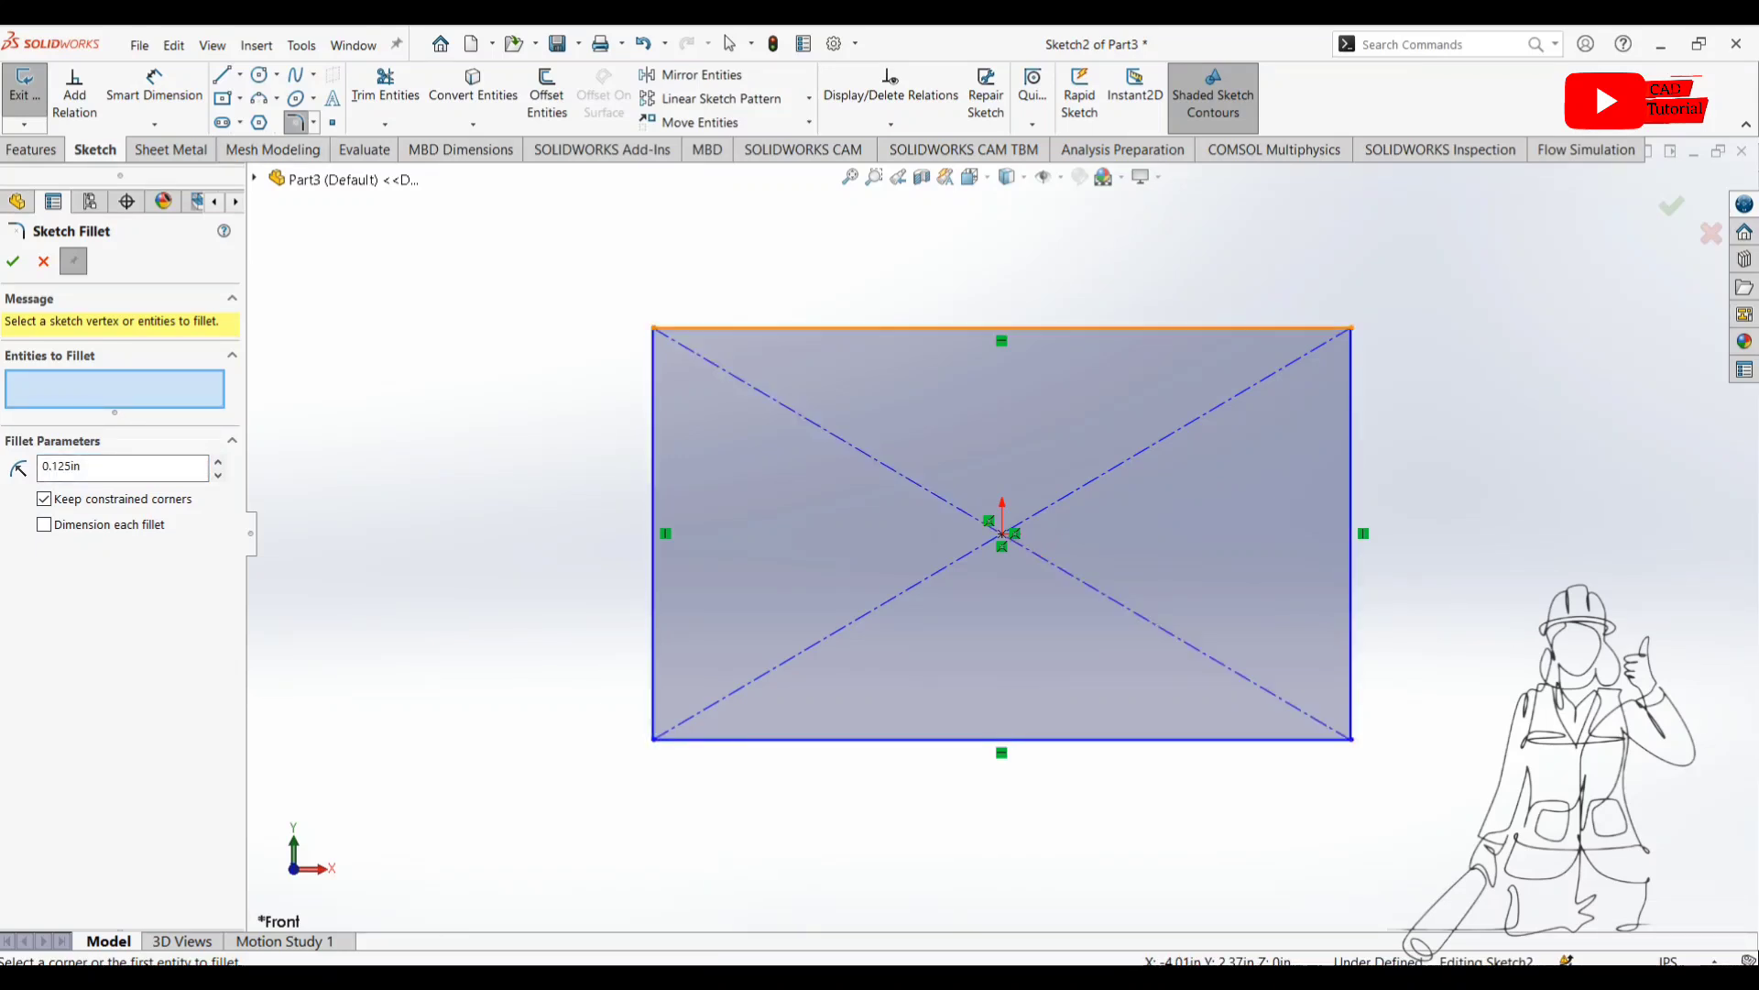
pyautogui.click(937, 327)
pyautogui.click(654, 449)
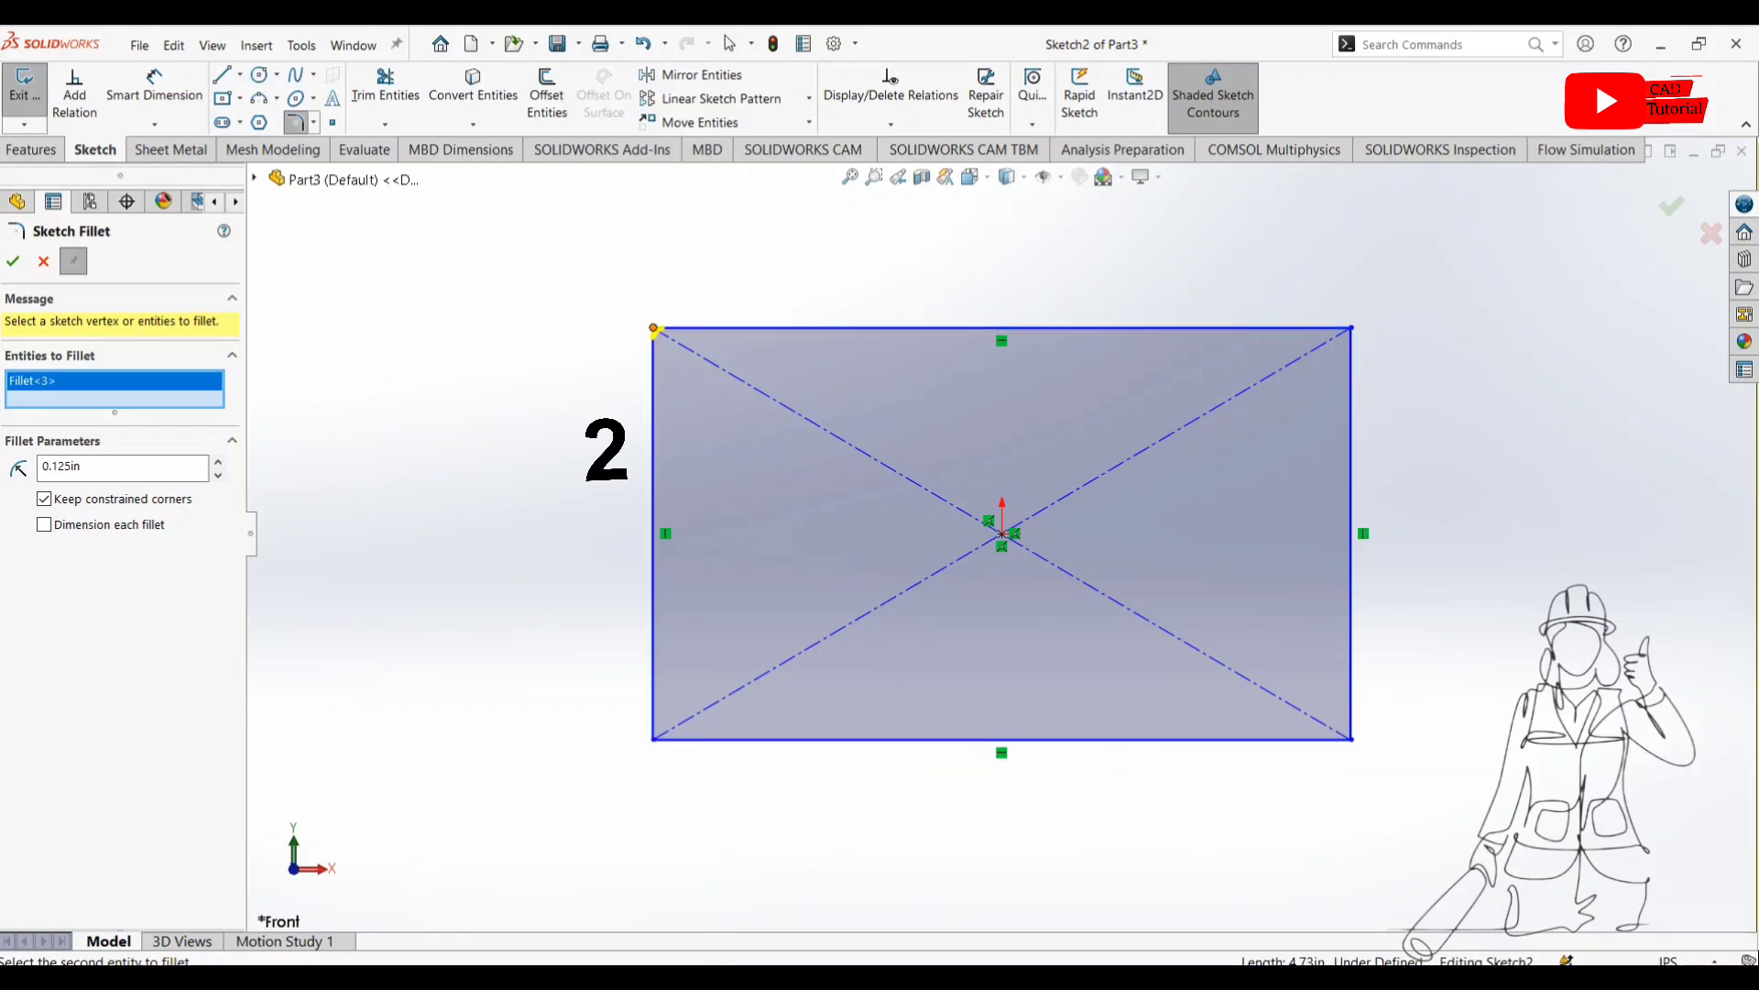
pyautogui.press('Delete')
pyautogui.click(654, 328)
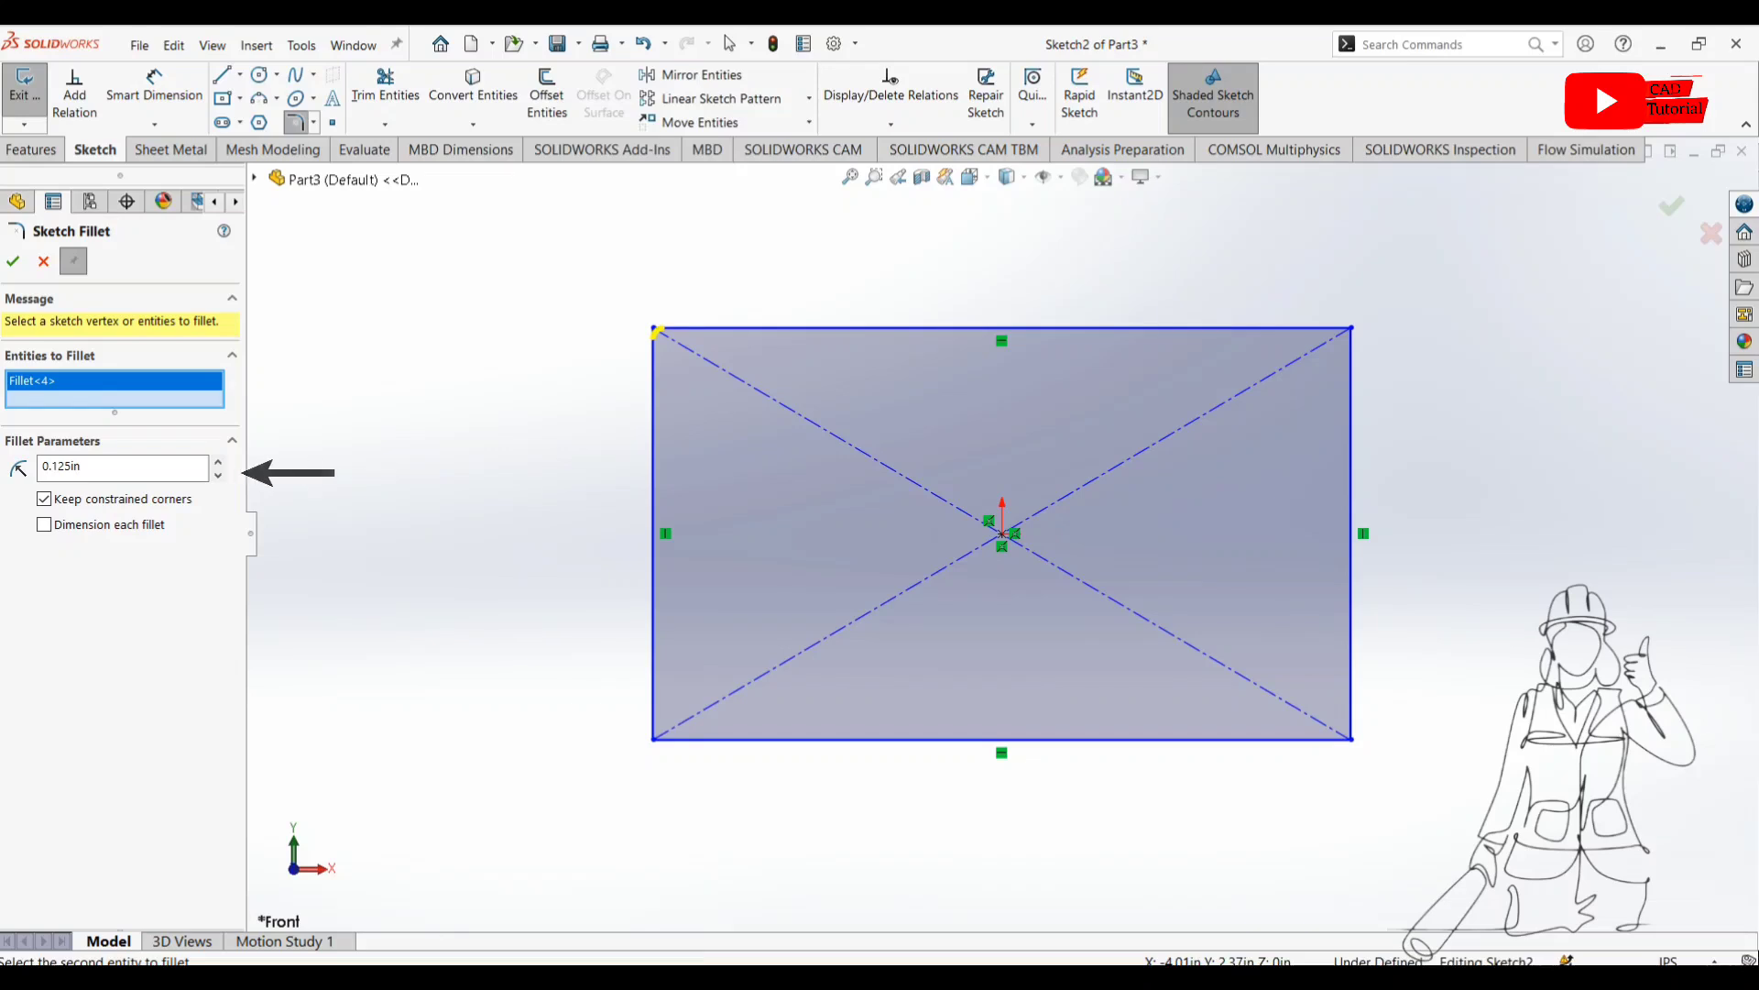
pyautogui.click(122, 466)
pyautogui.write('1')
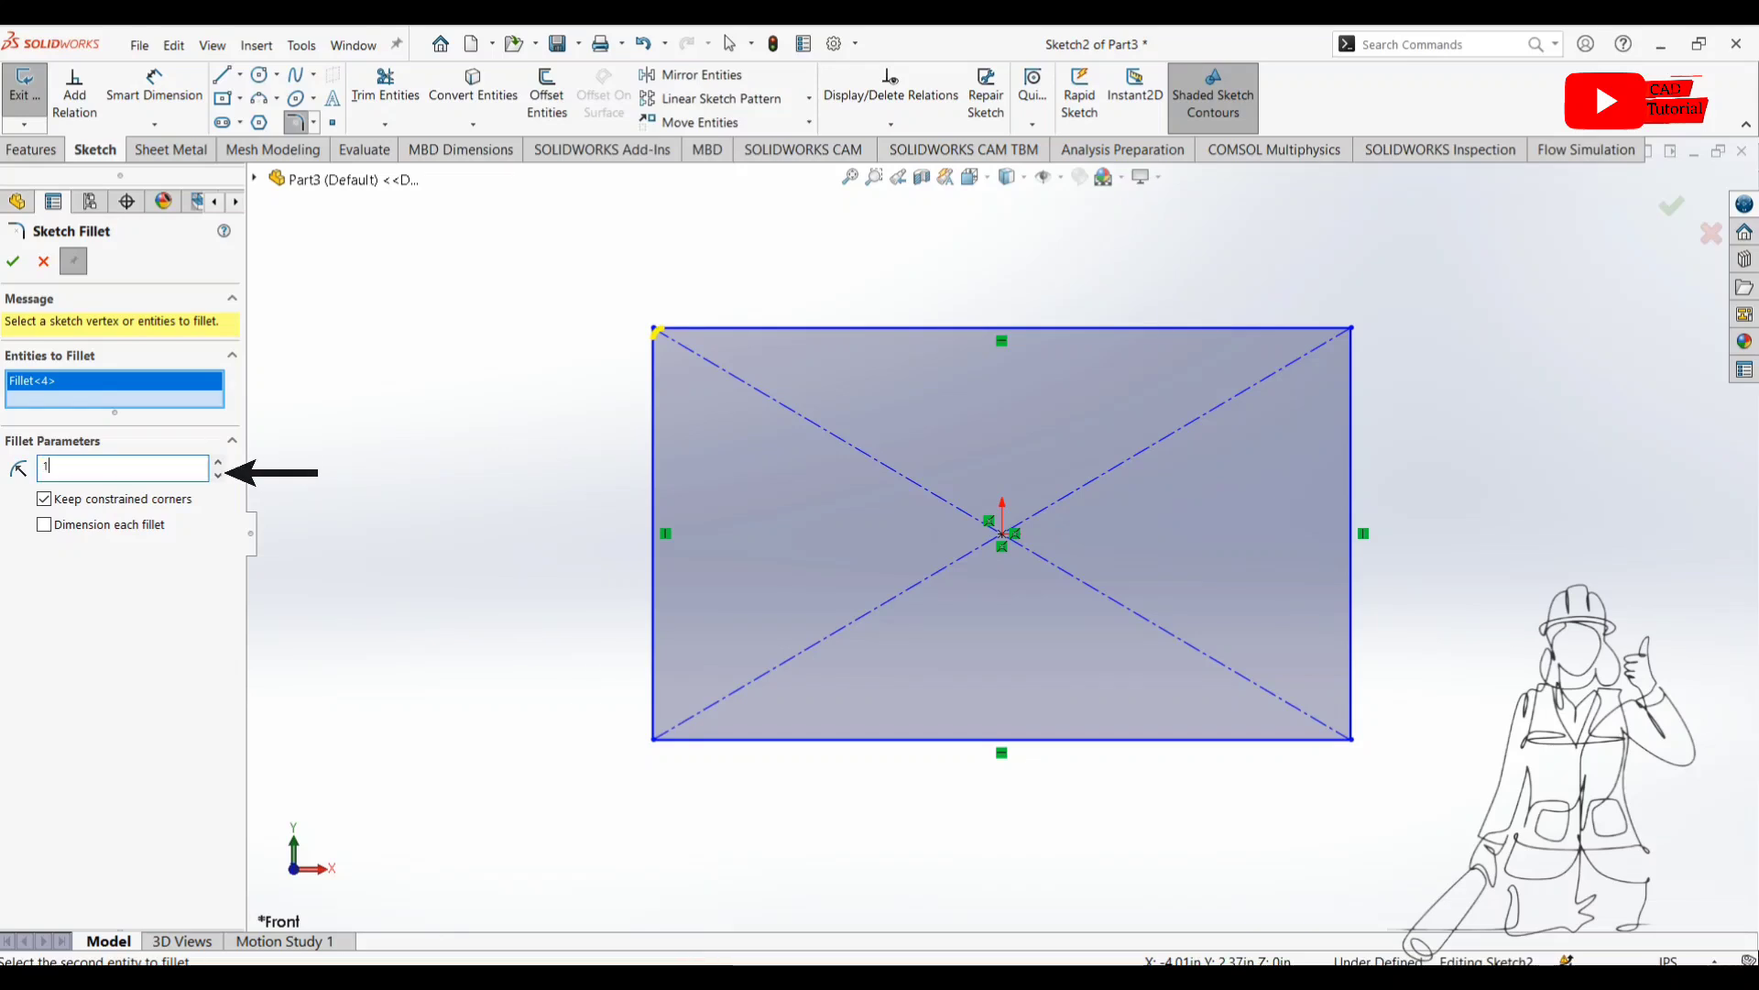
pyautogui.press('Return')
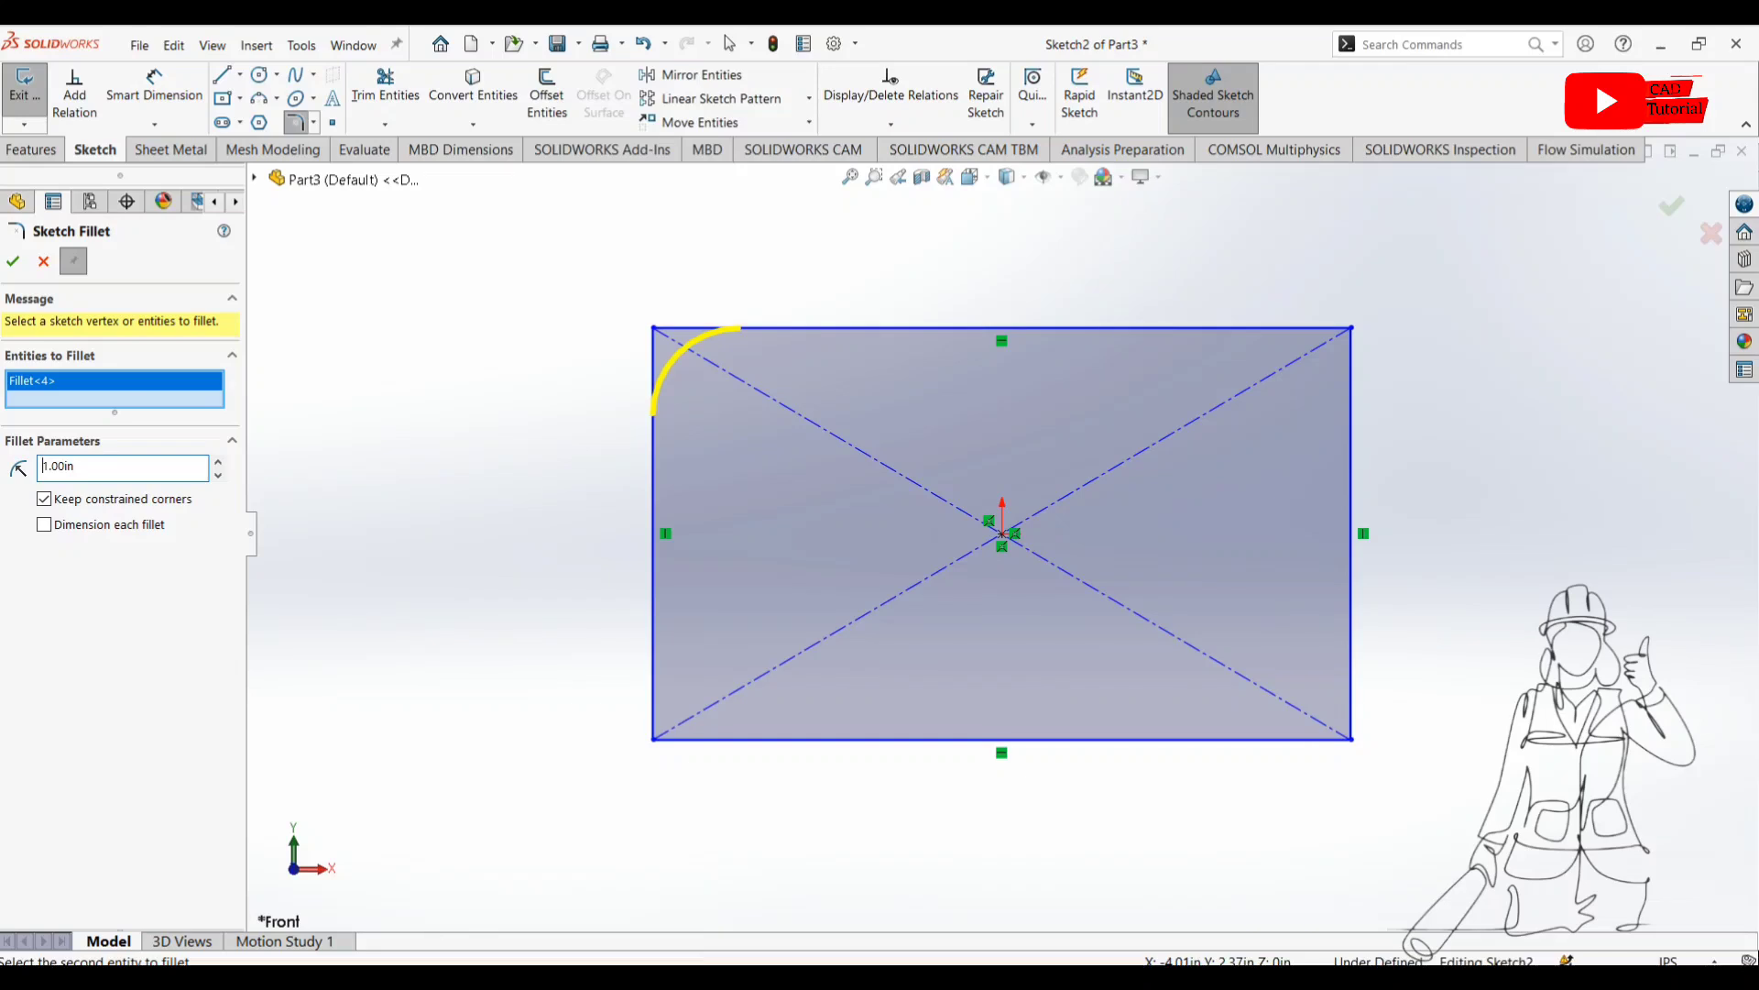
pyautogui.click(13, 261)
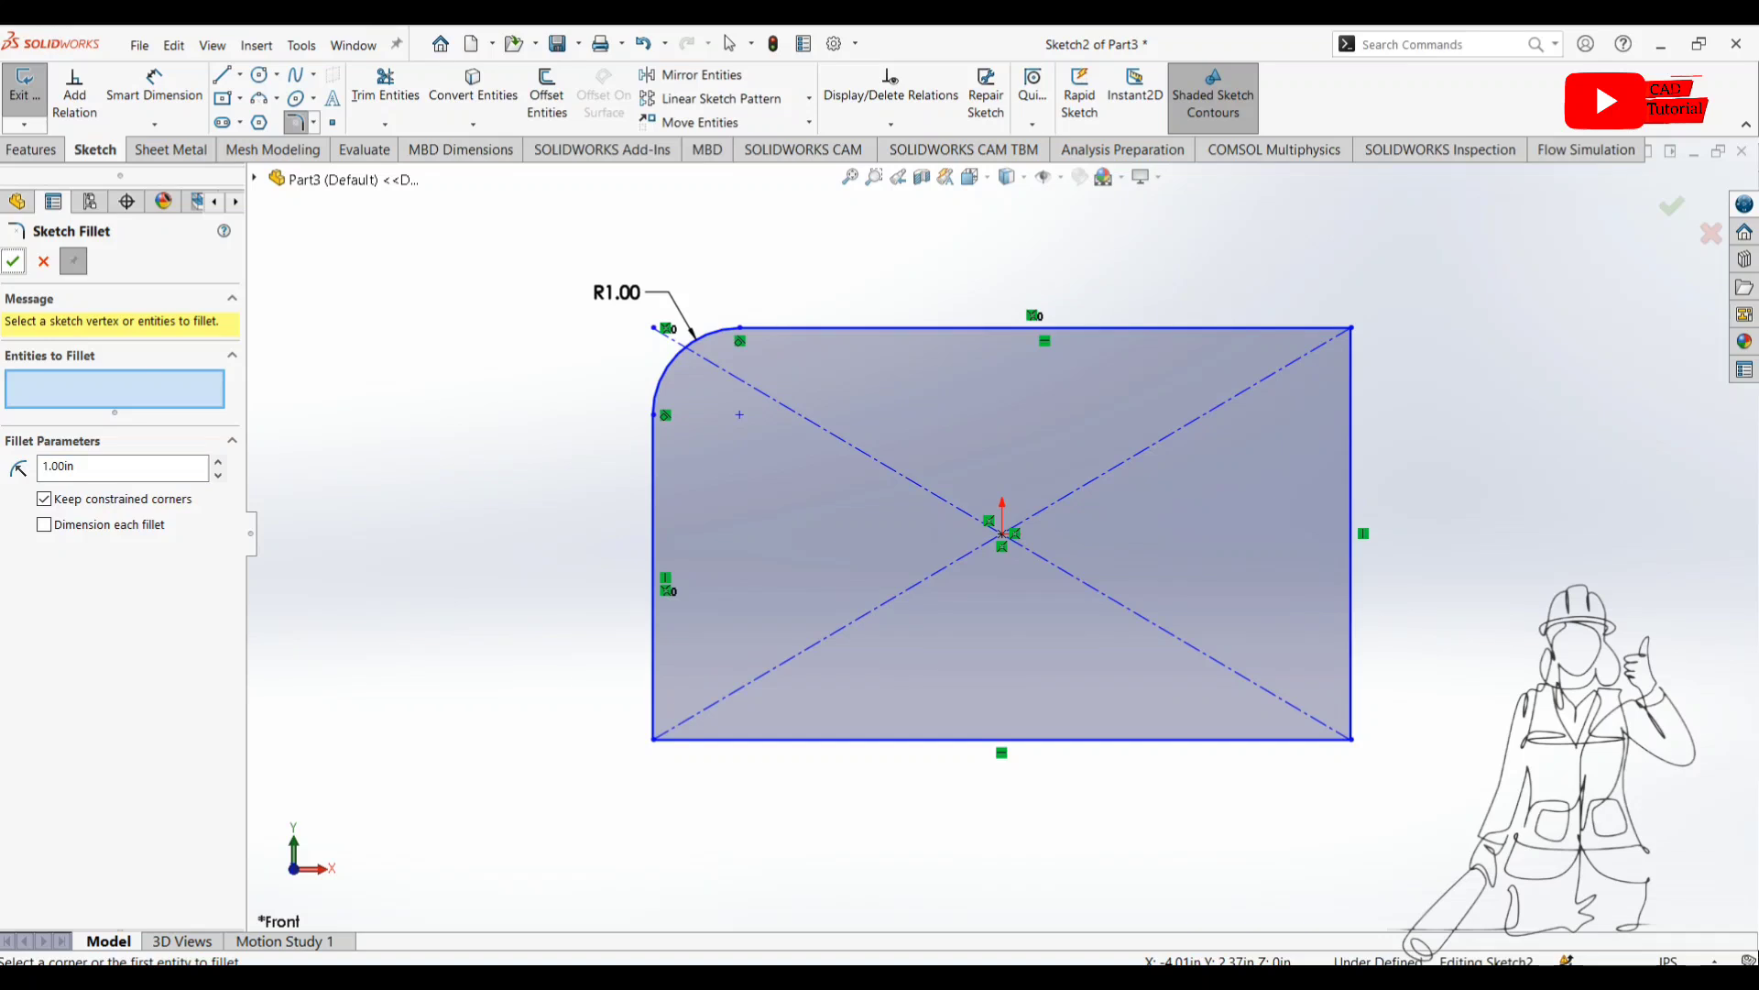
pyautogui.press('Escape')
pyautogui.press('Escape')
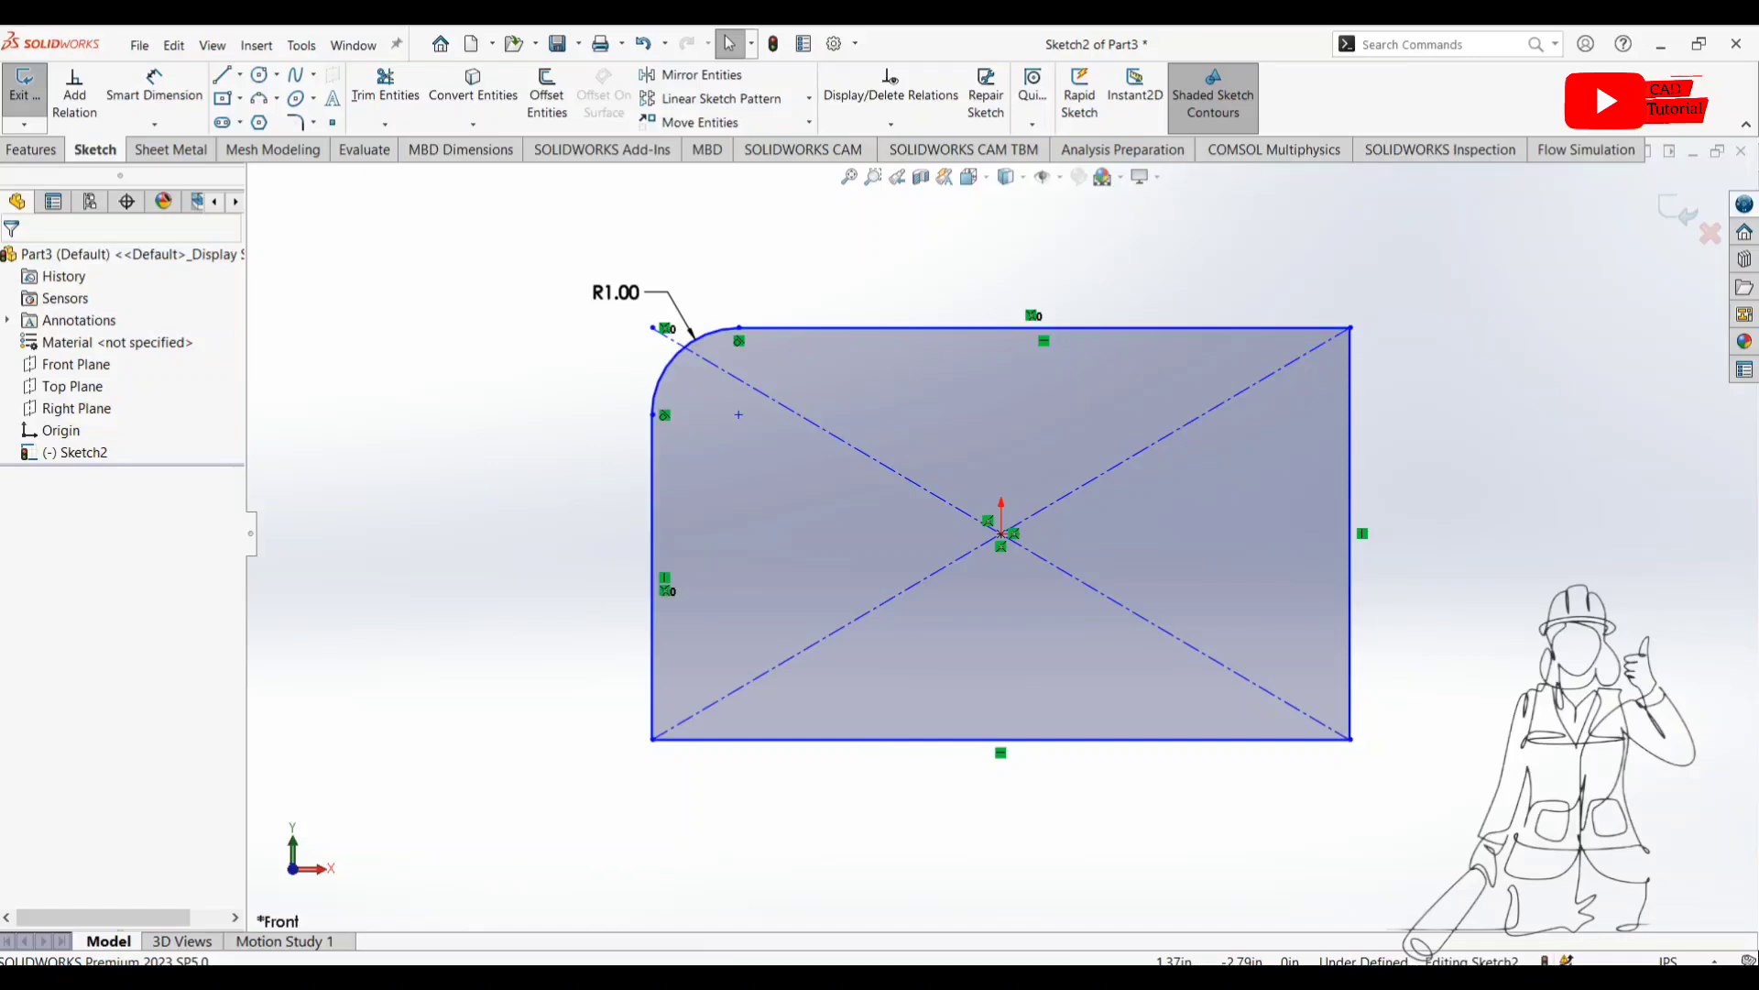
# Step: Apply an angle-distance Sketch Chamfer of 1 in at 45° to the rectangle's lower-right corner
pyautogui.press('ctrl')
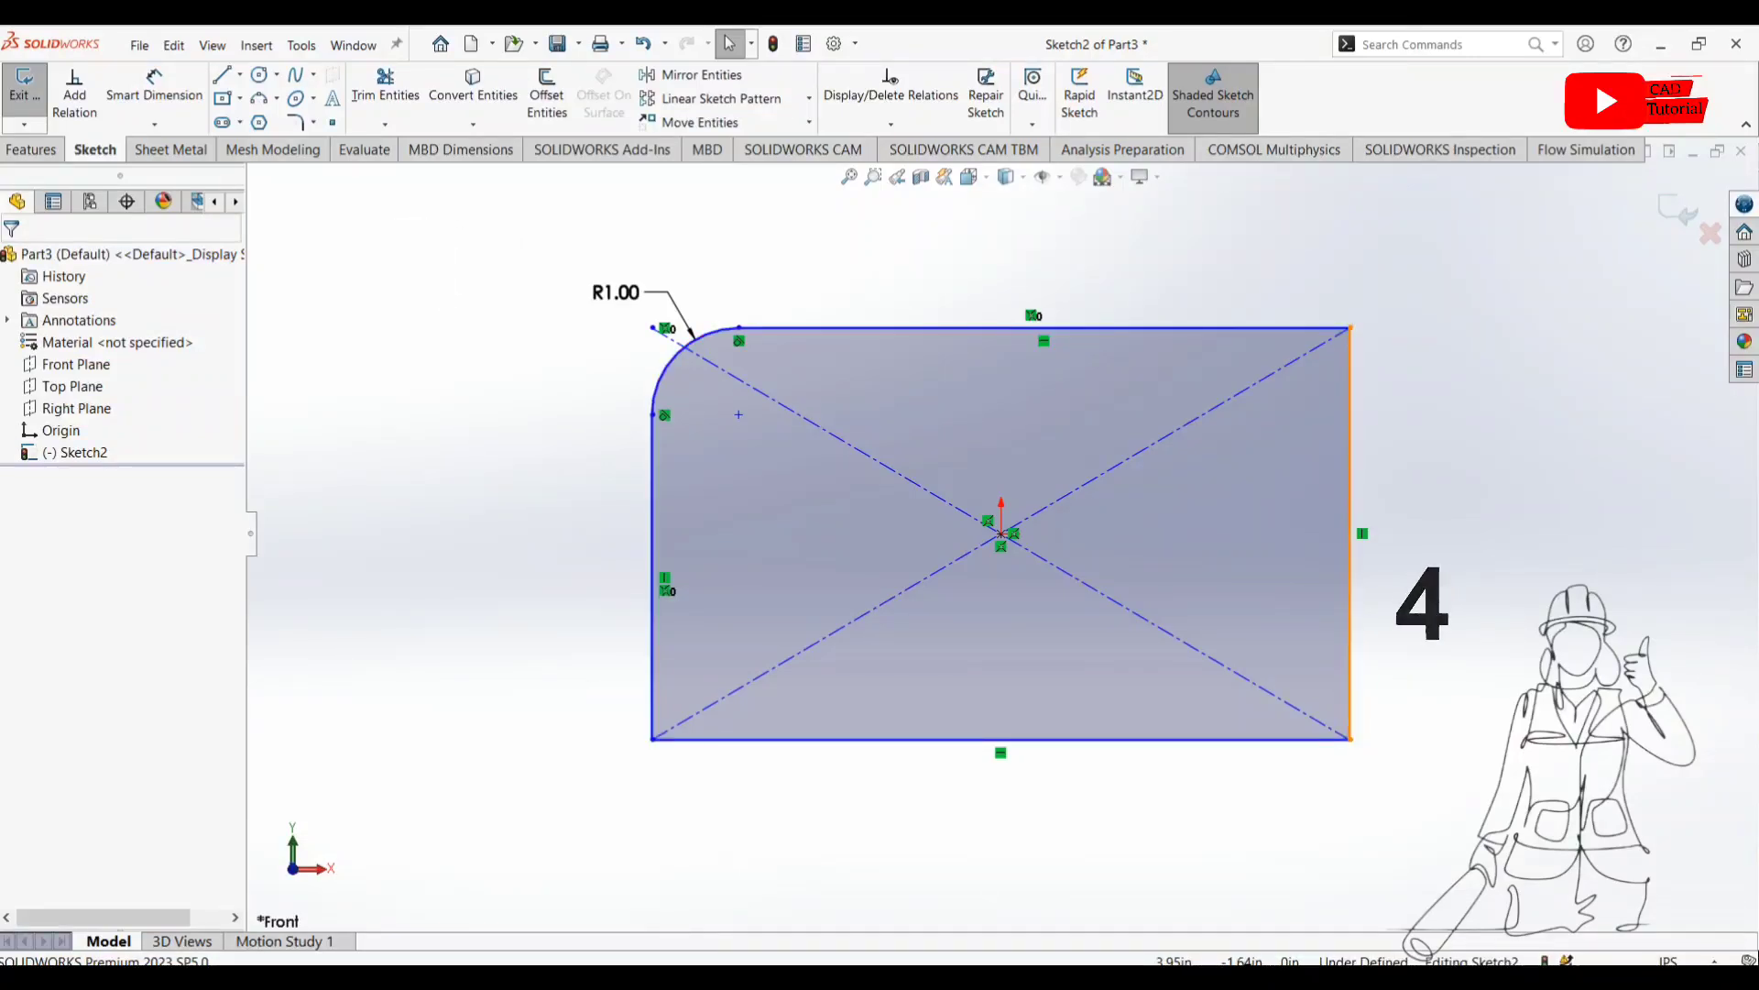
pyautogui.click(1351, 550)
pyautogui.keyDown('ctrl'); pyautogui.click(1000, 739); pyautogui.keyUp('ctrl')
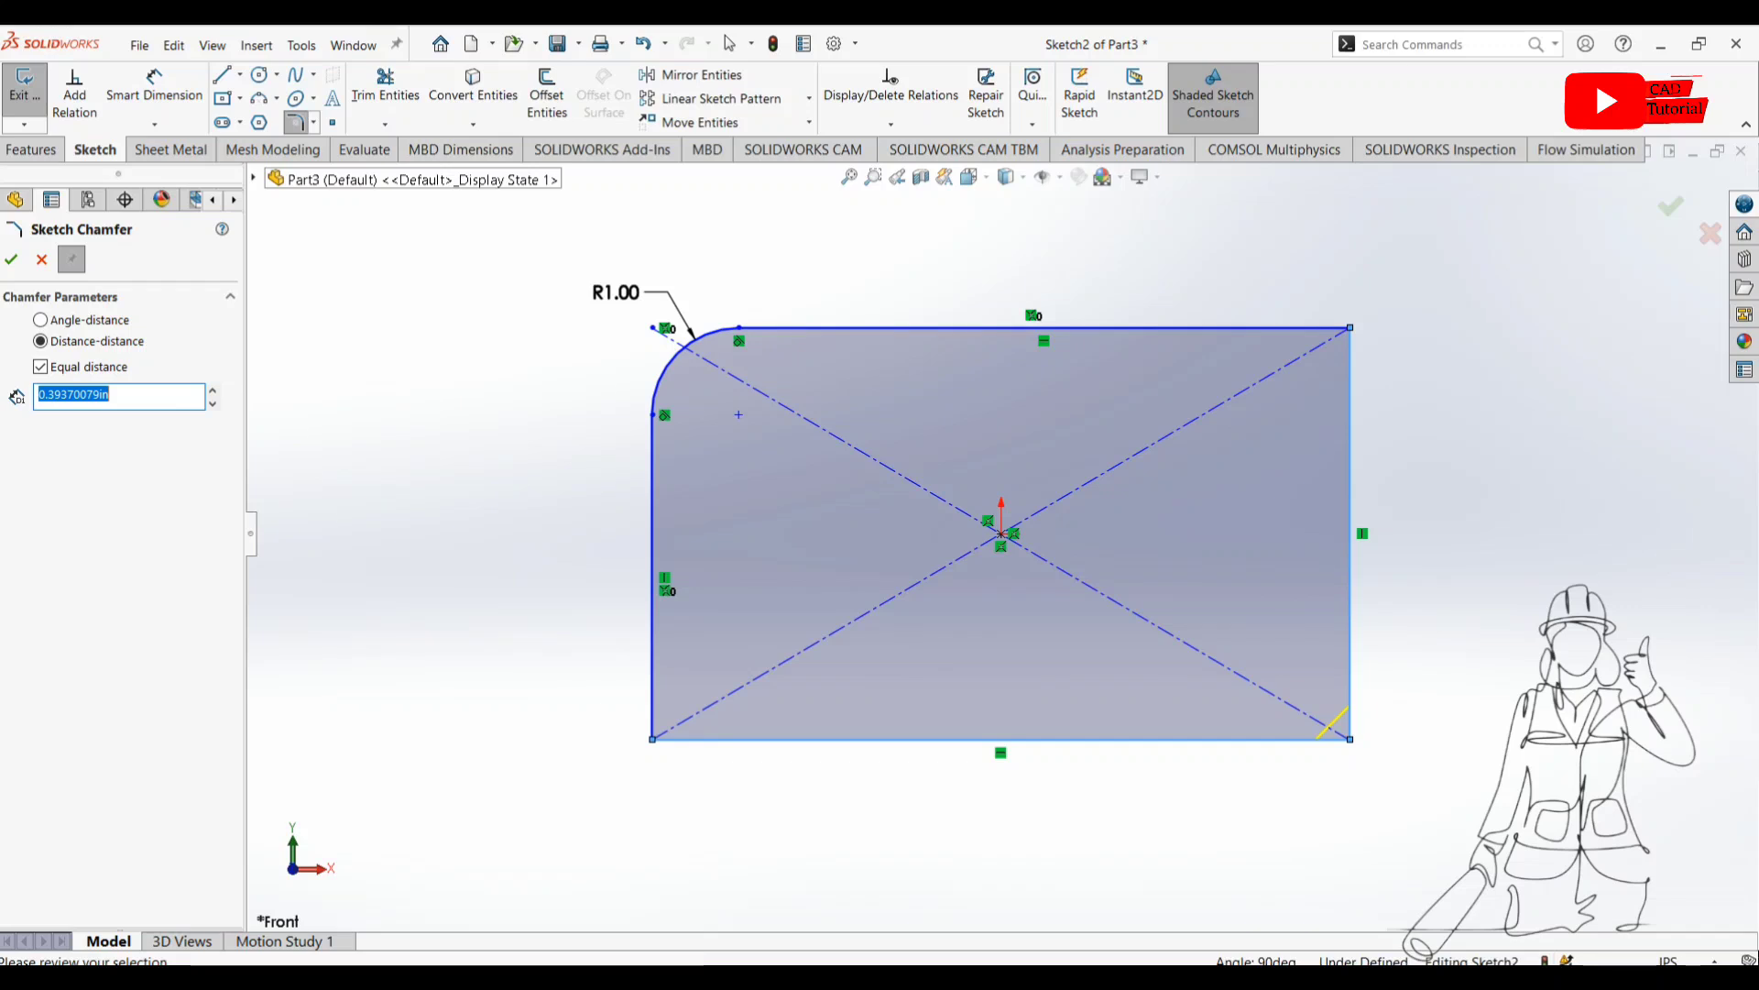
pyautogui.click(40, 320)
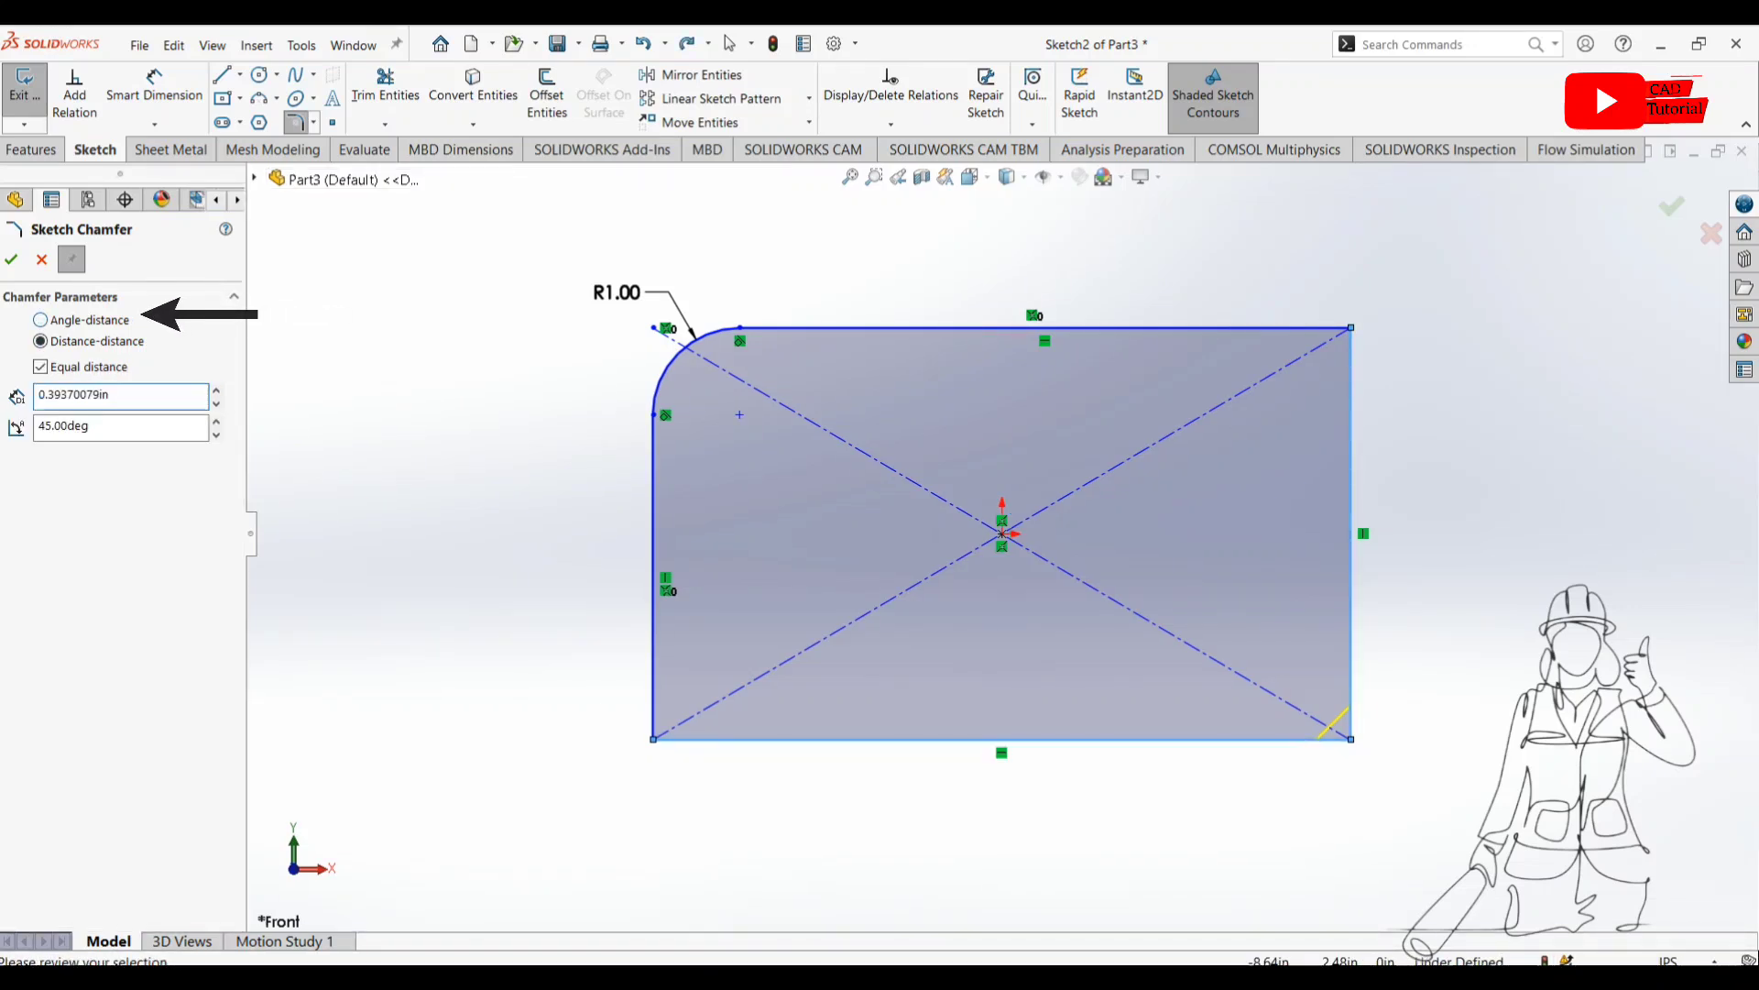
pyautogui.click(40, 320)
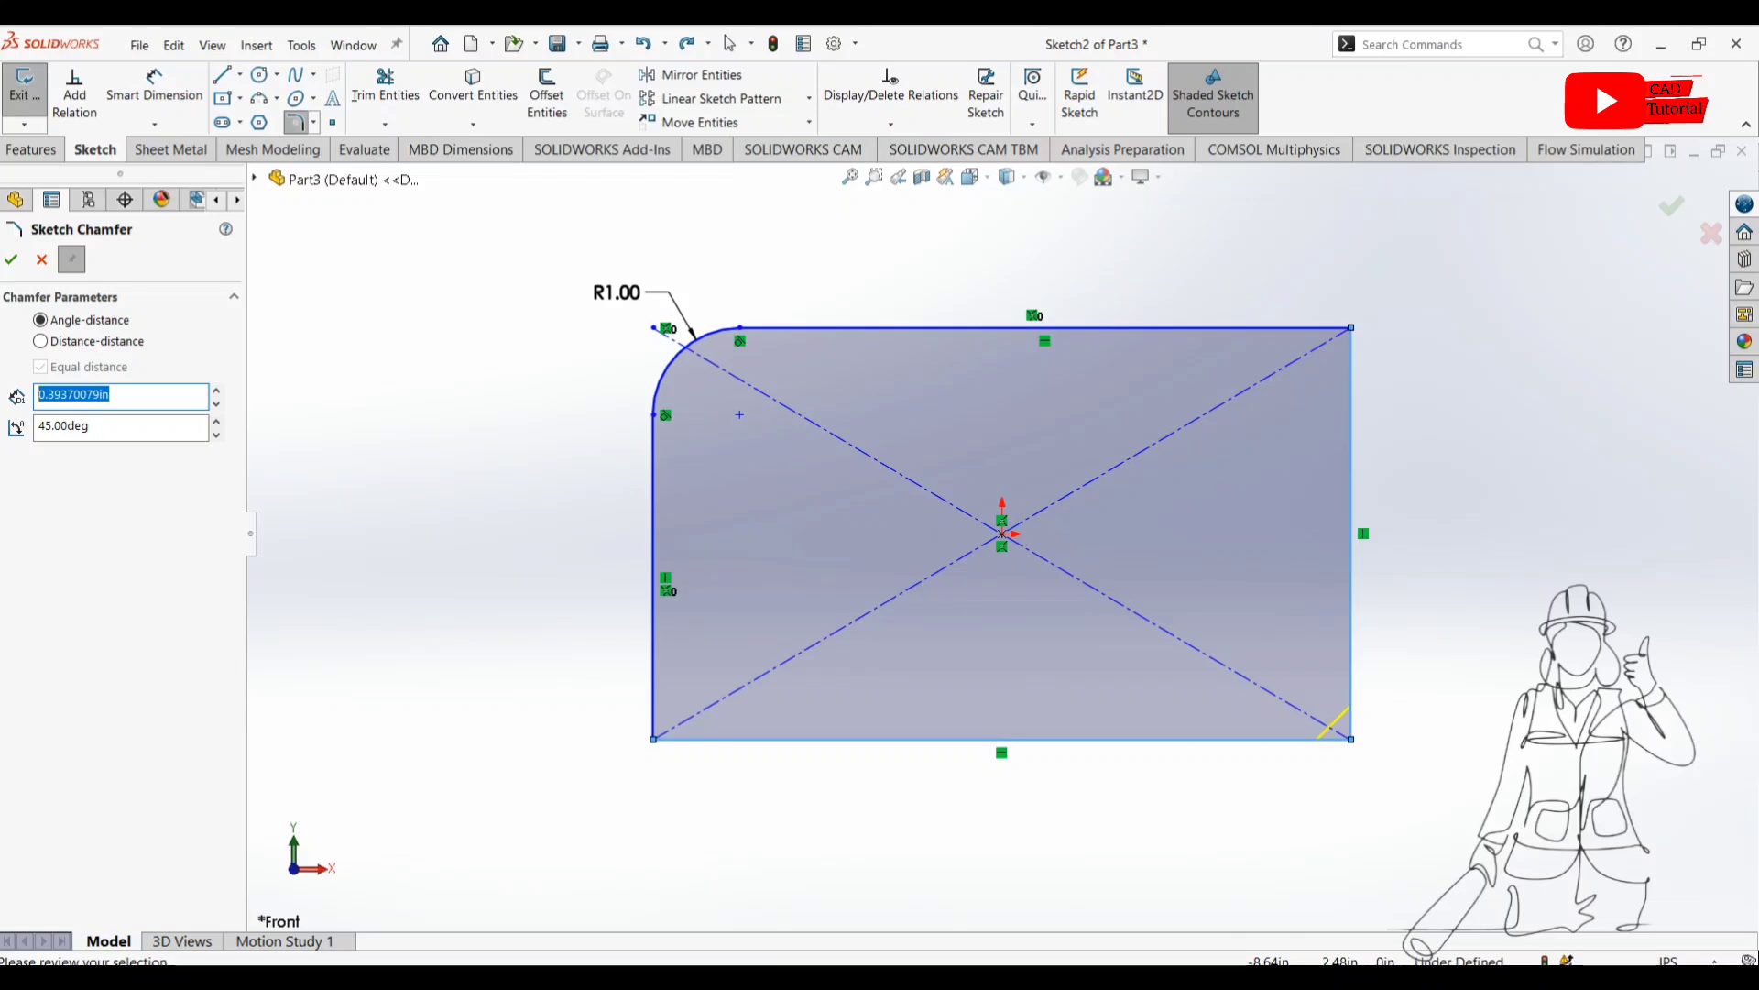
pyautogui.write('1')
pyautogui.click(1333, 725)
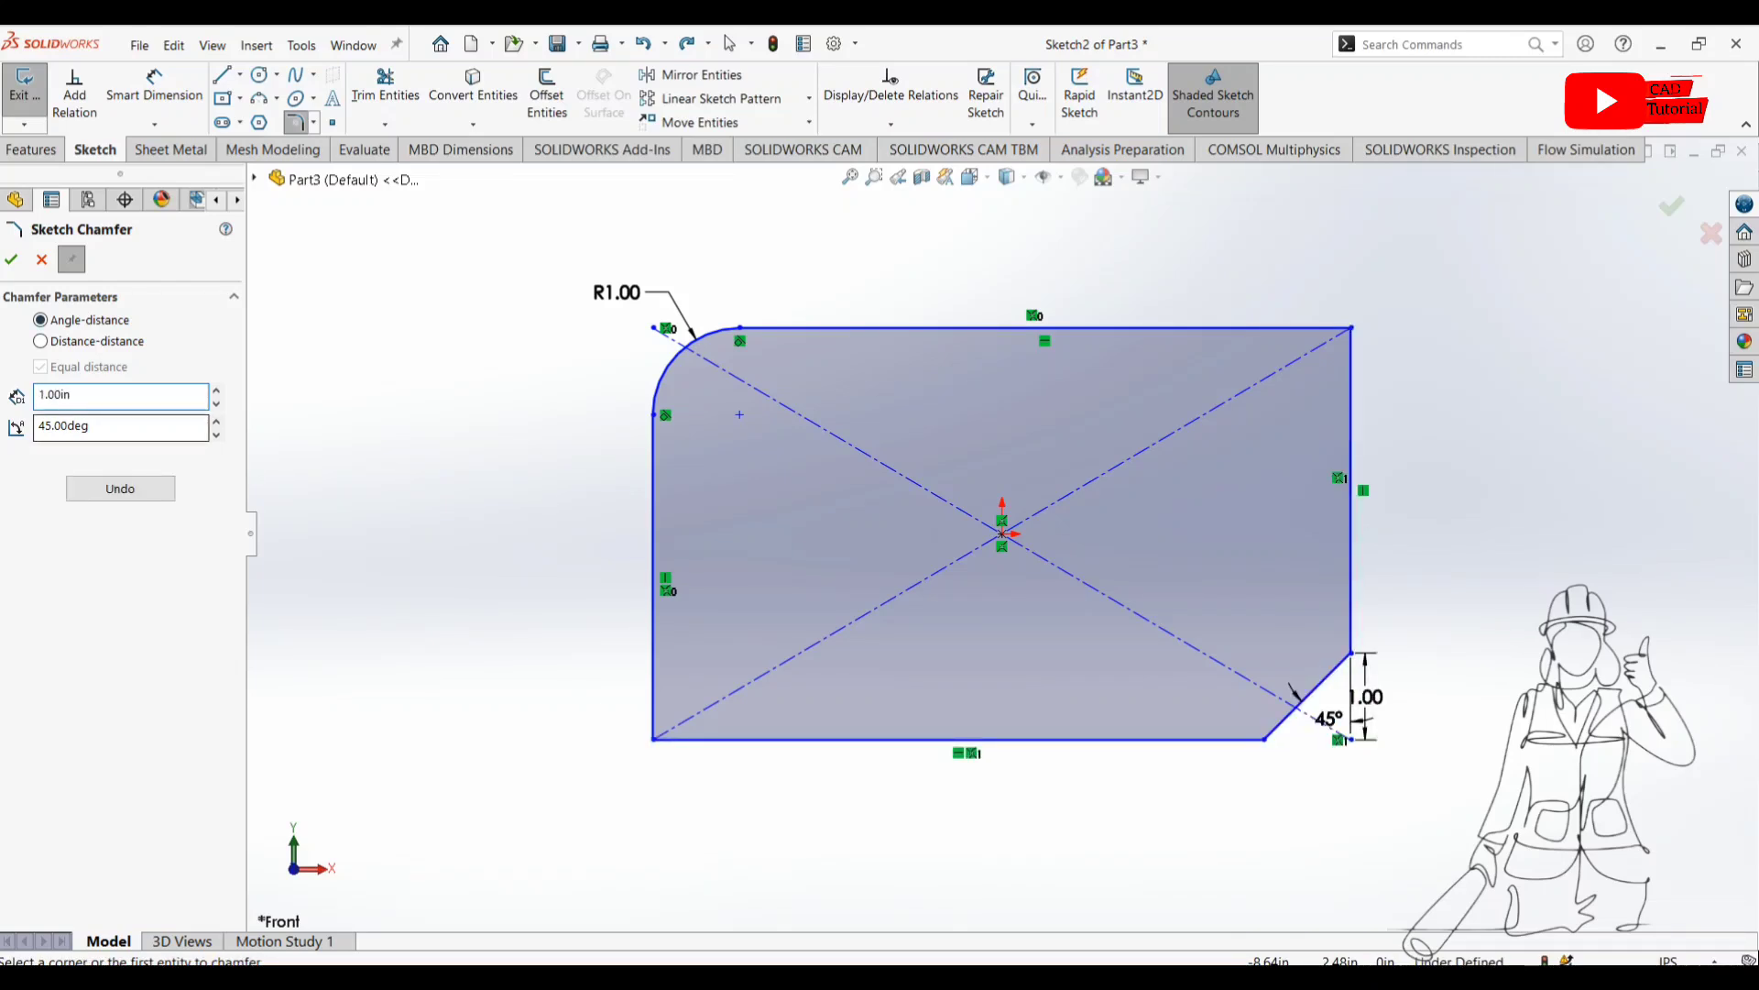
# Step: Set the Sketch Chamfer angle parameter to 30° and finish the command
pyautogui.click(120, 426)
pyautogui.write('30')
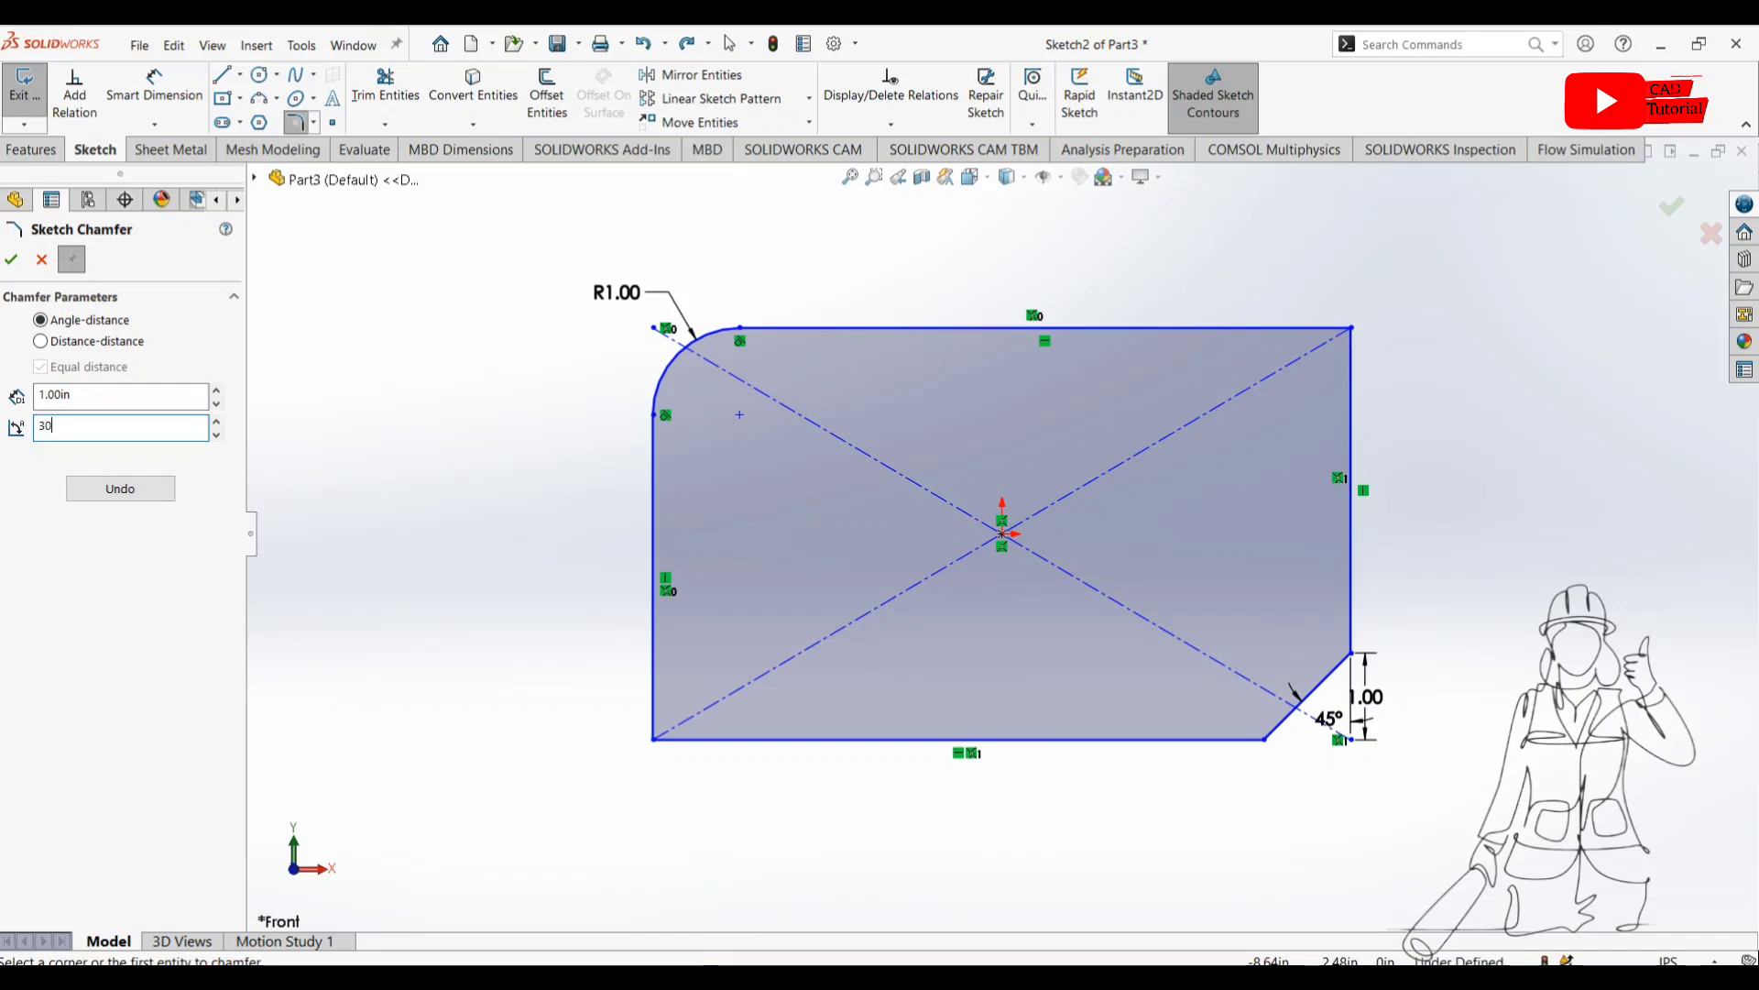
pyautogui.press('Return')
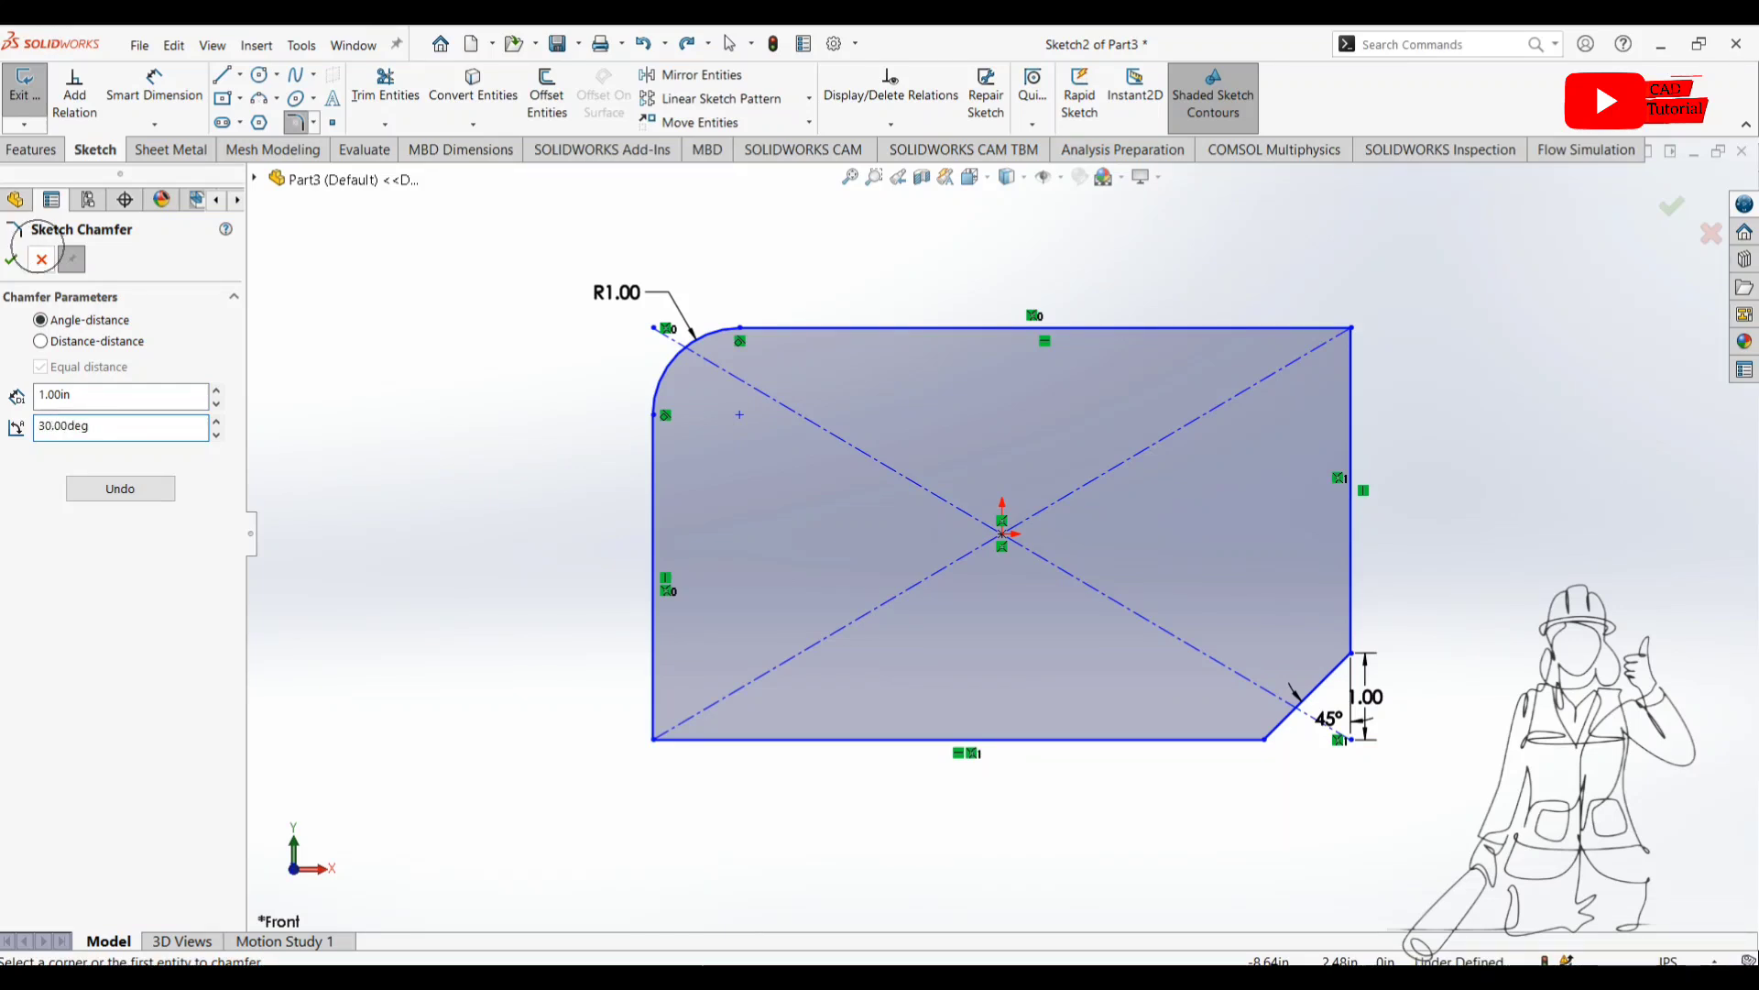
pyautogui.click(11, 259)
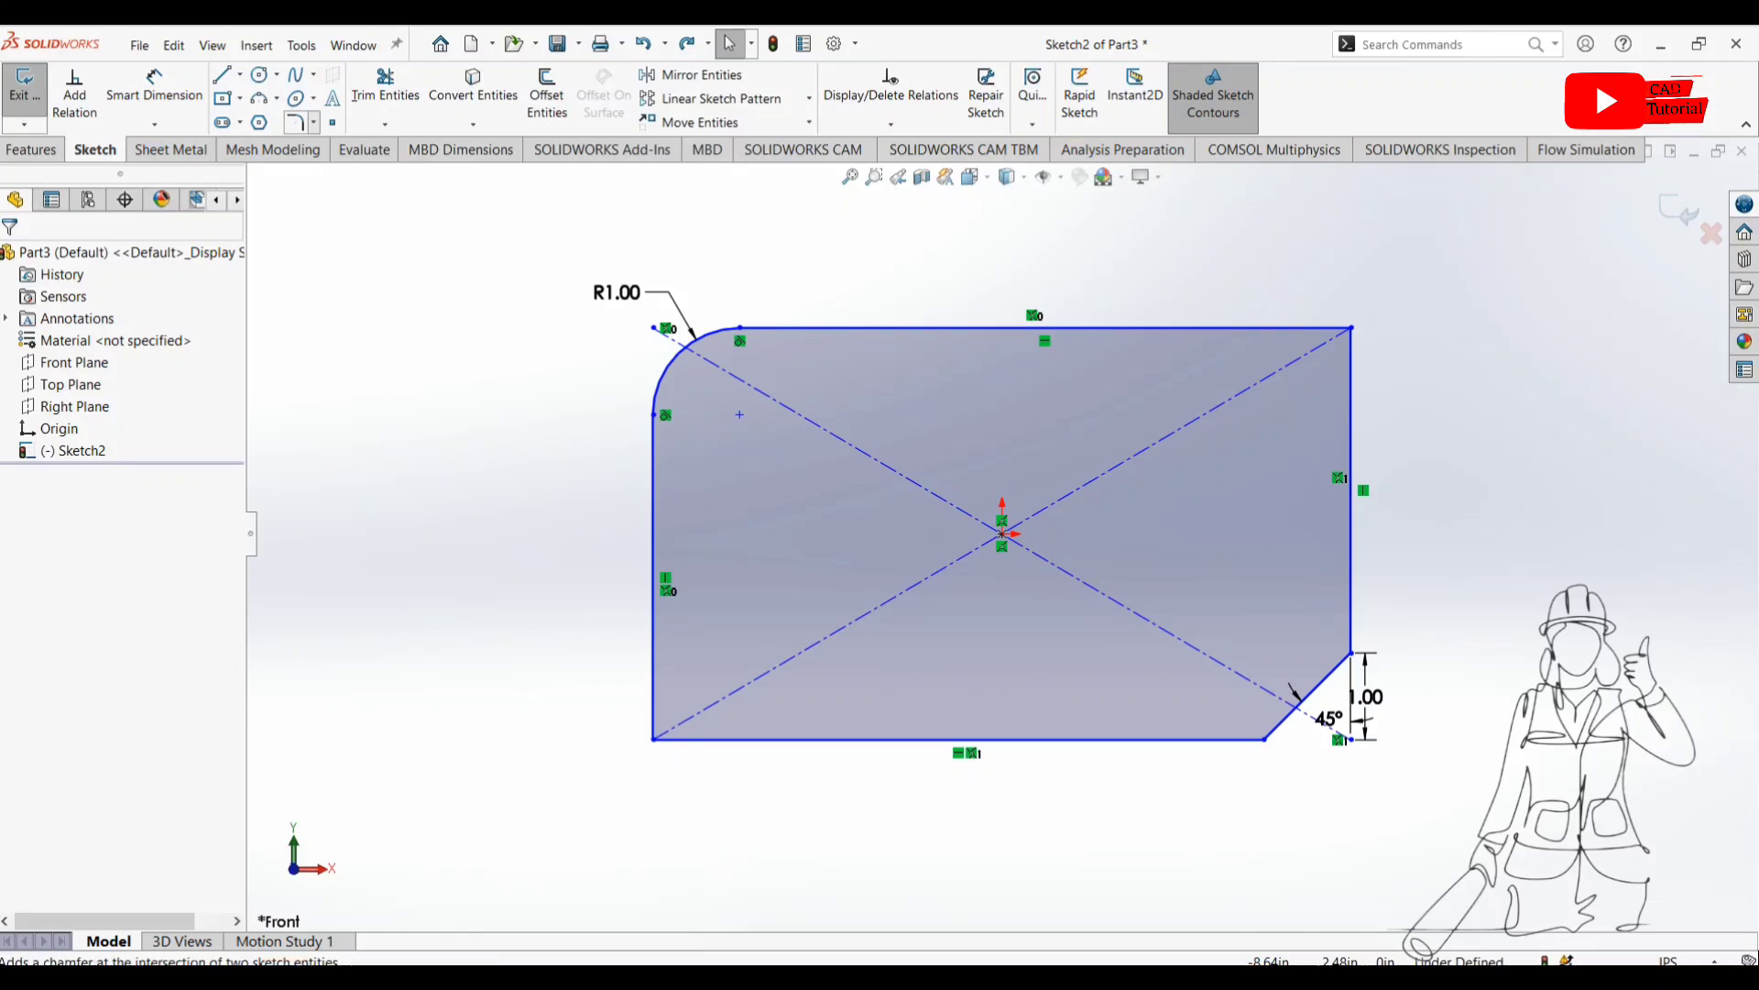
# Step: Chamfer the rectangle's lower-left corner between the left and bottom edges with distance-distance, using an equal distance of 0.7 in
pyautogui.click(295, 122)
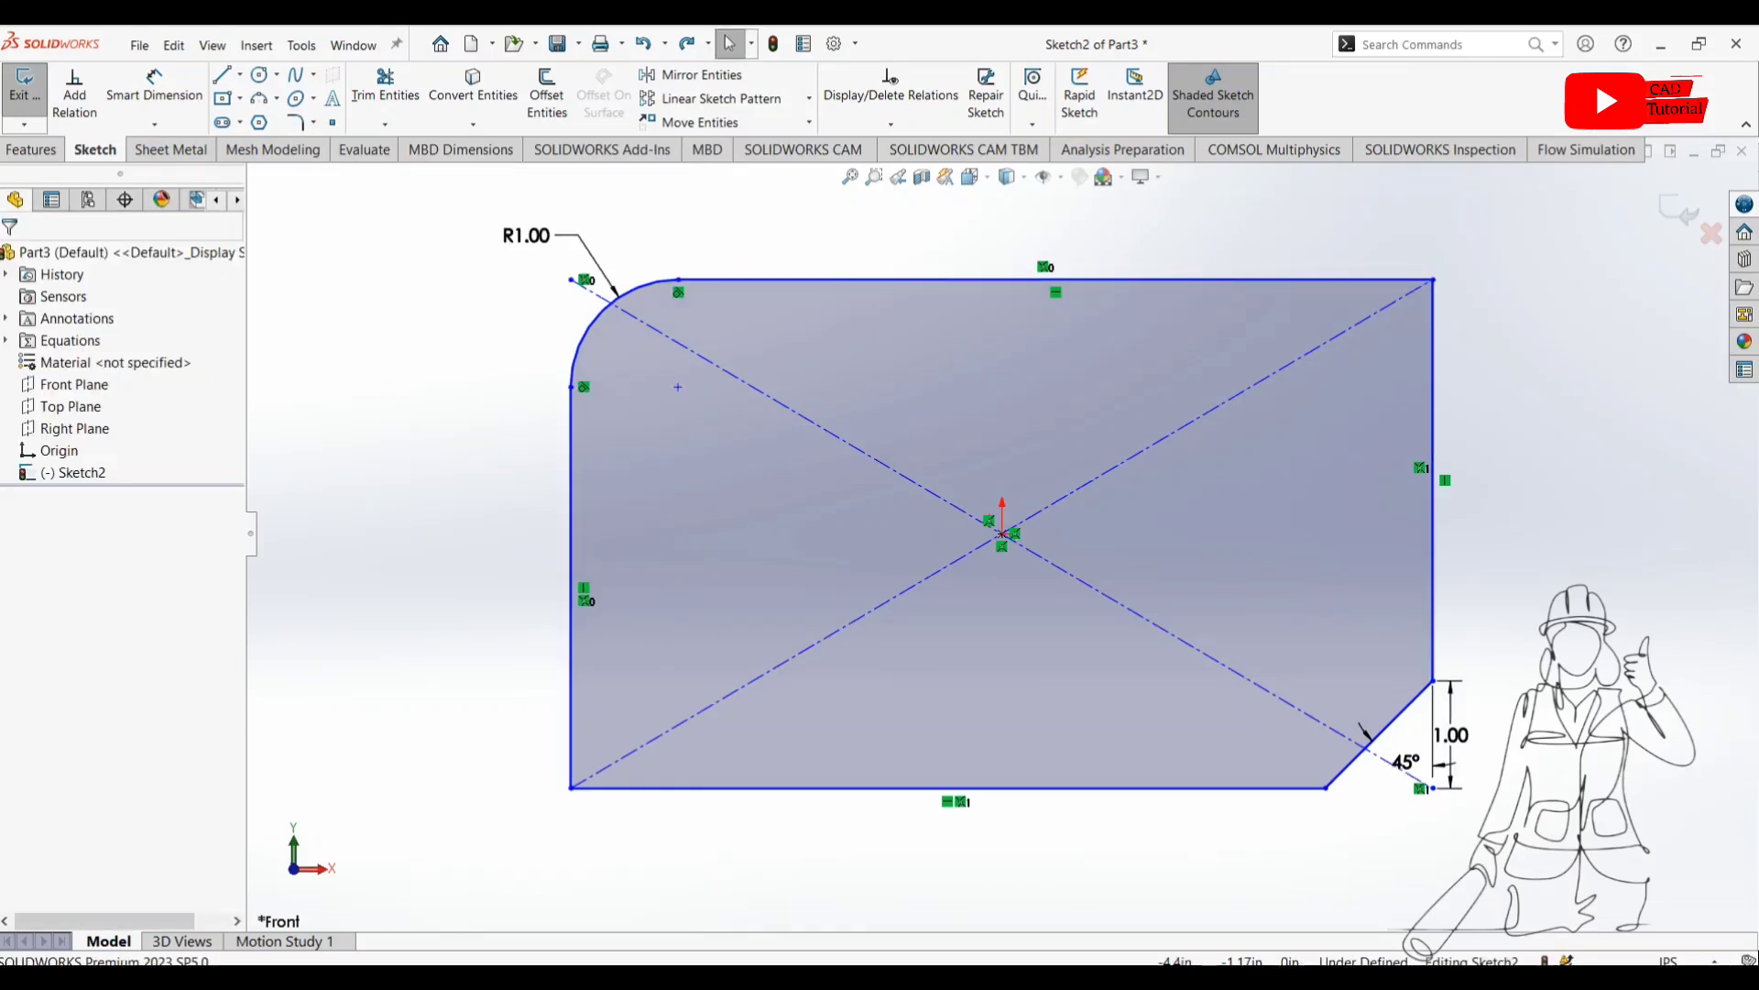
pyautogui.keyDown('ctrl'); pyautogui.click(570, 587); pyautogui.keyUp('ctrl')
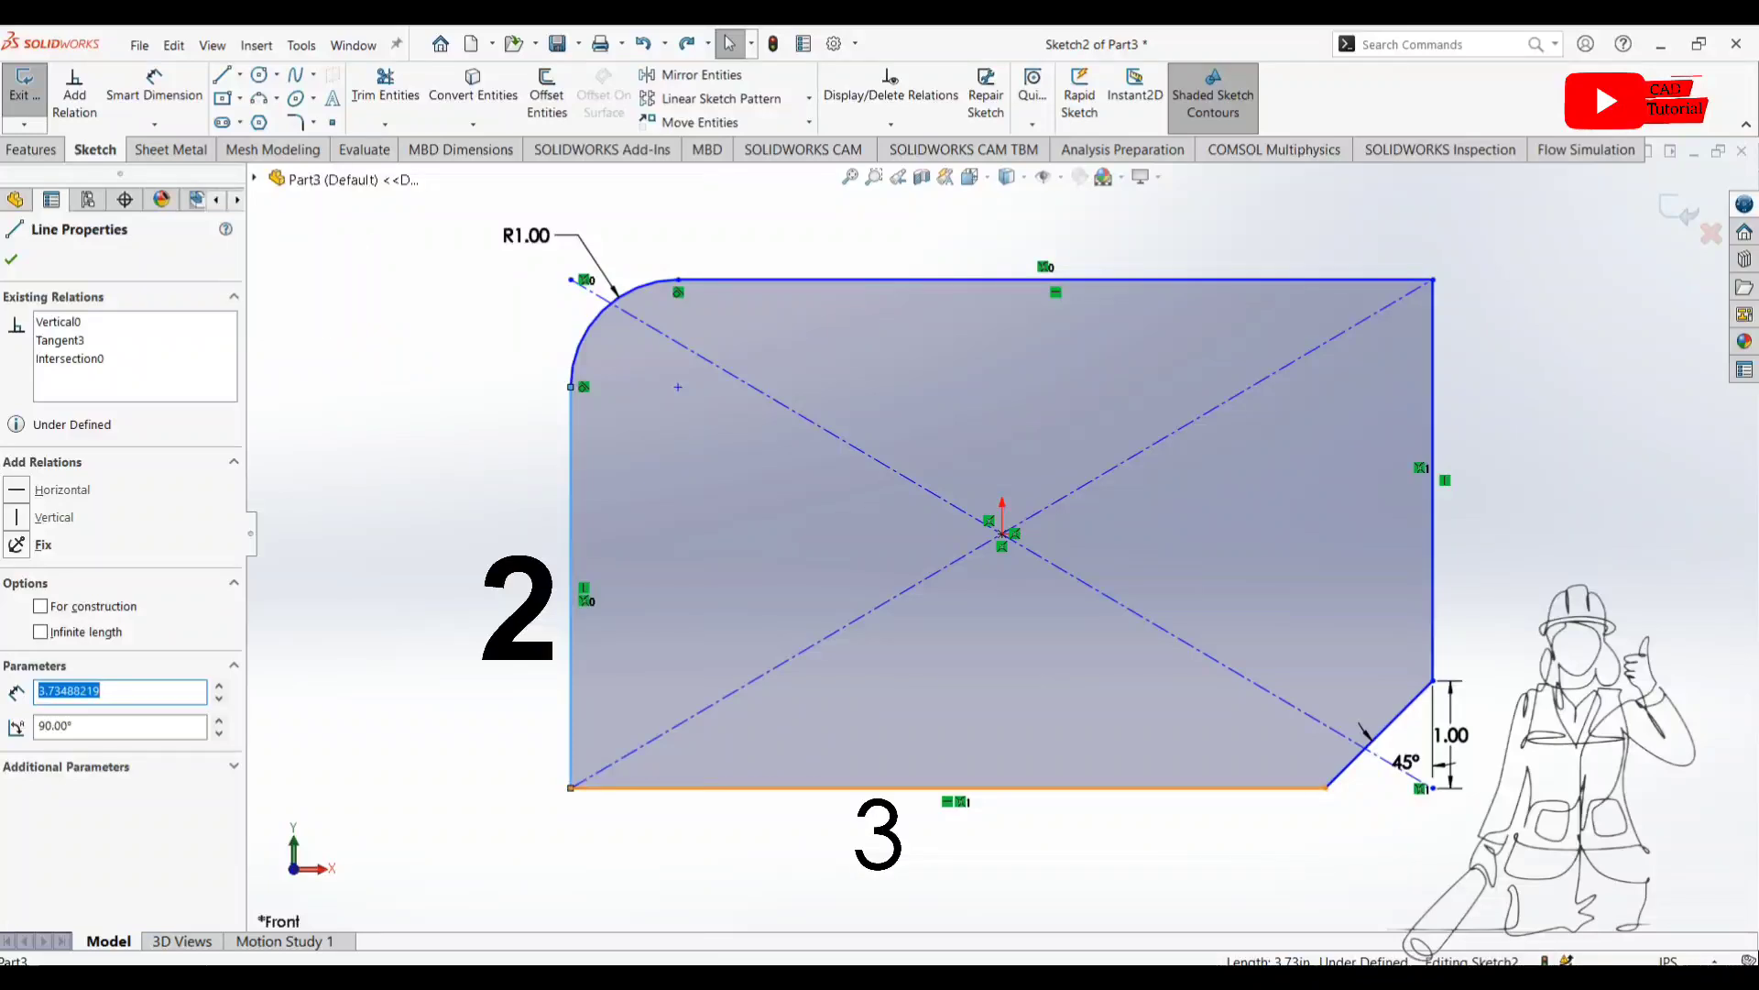
pyautogui.keyDown('ctrl'); pyautogui.click(878, 787); pyautogui.keyUp('ctrl')
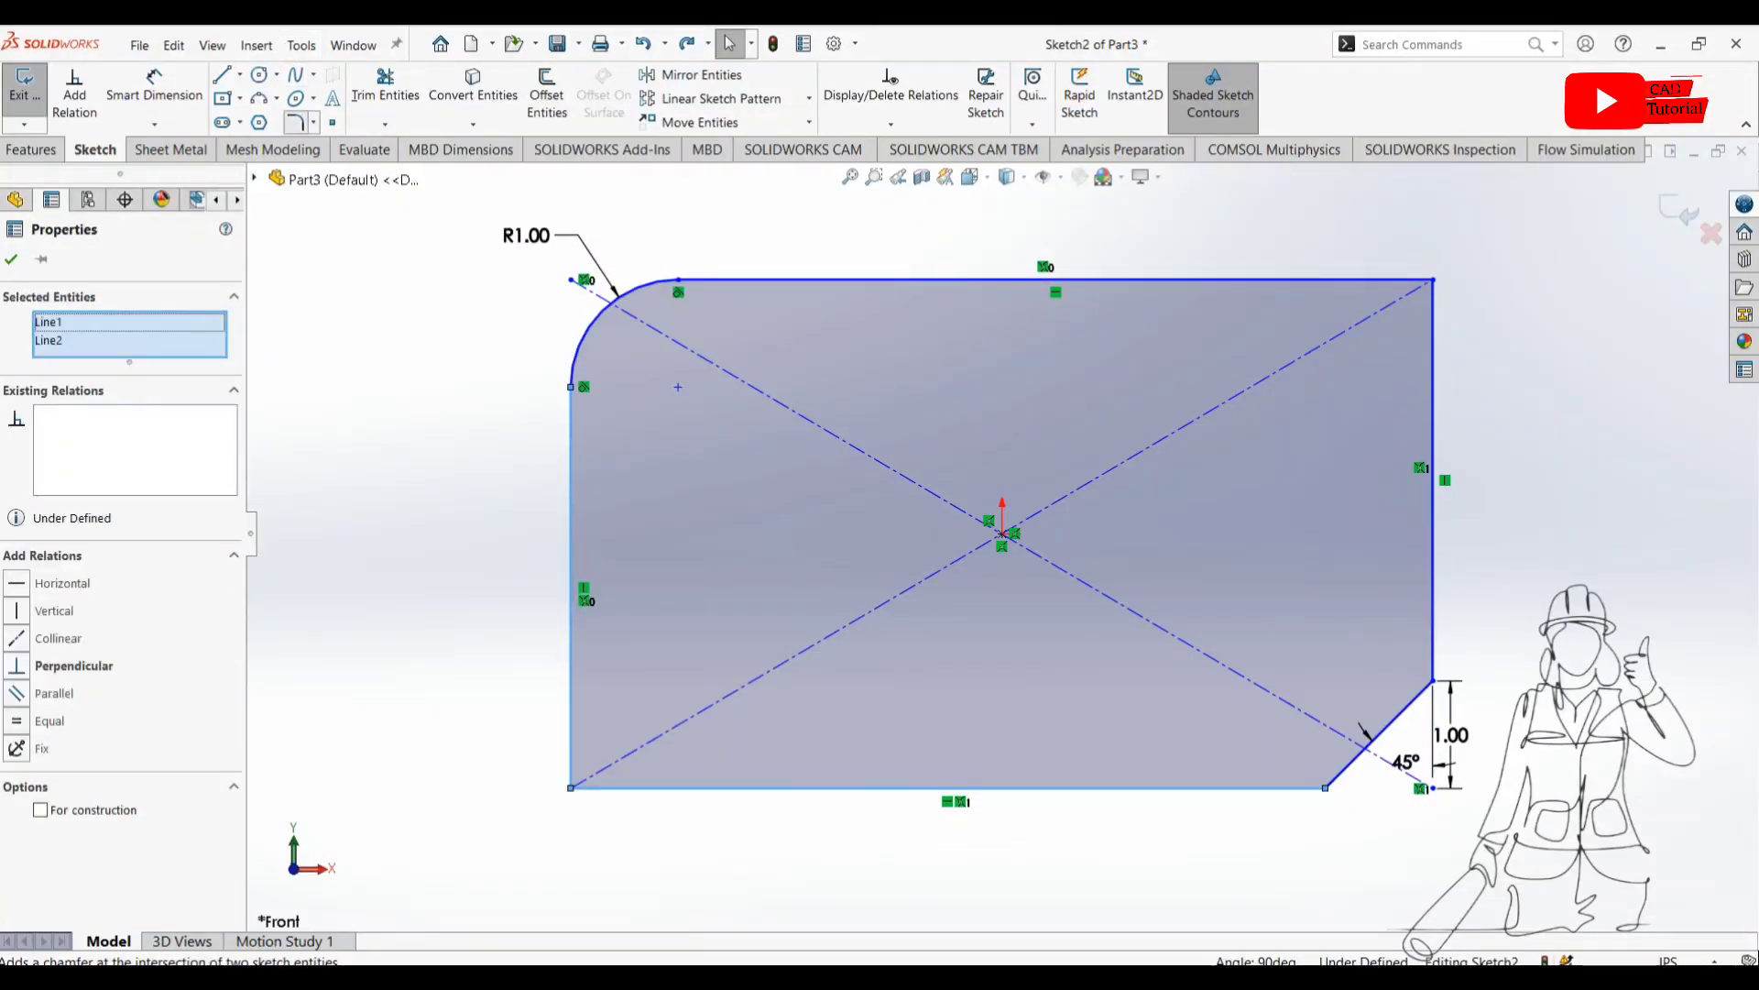
pyautogui.click(295, 122)
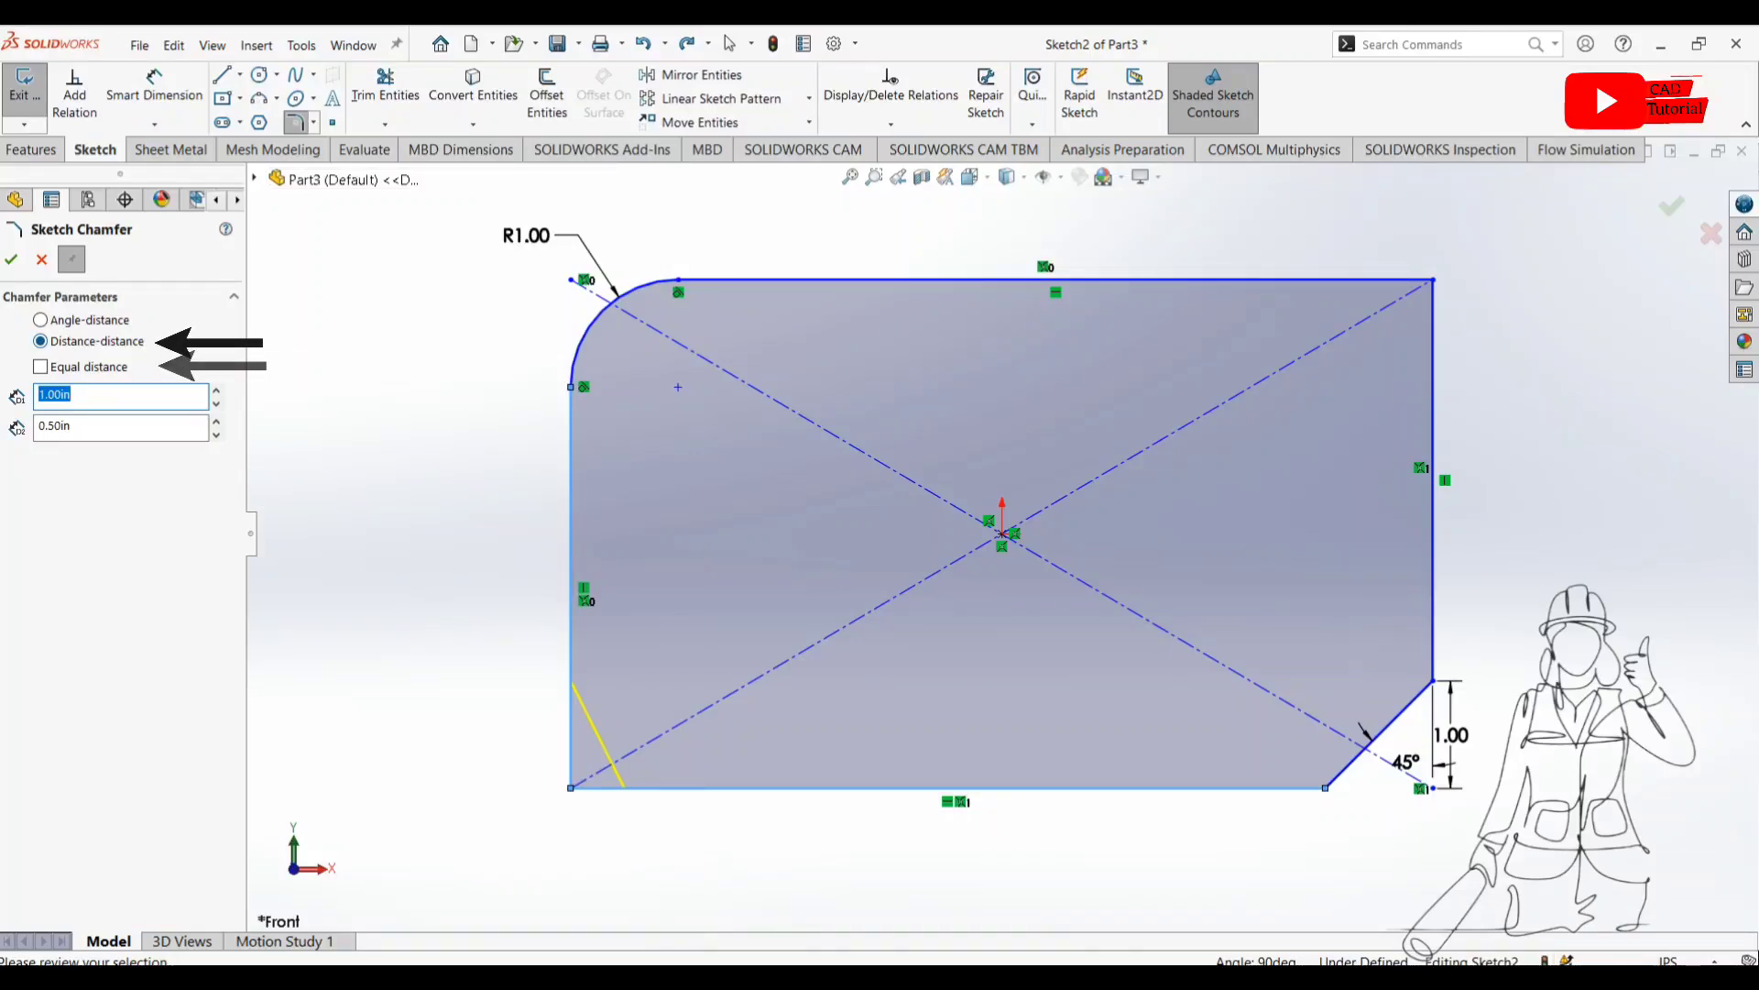
pyautogui.click(40, 367)
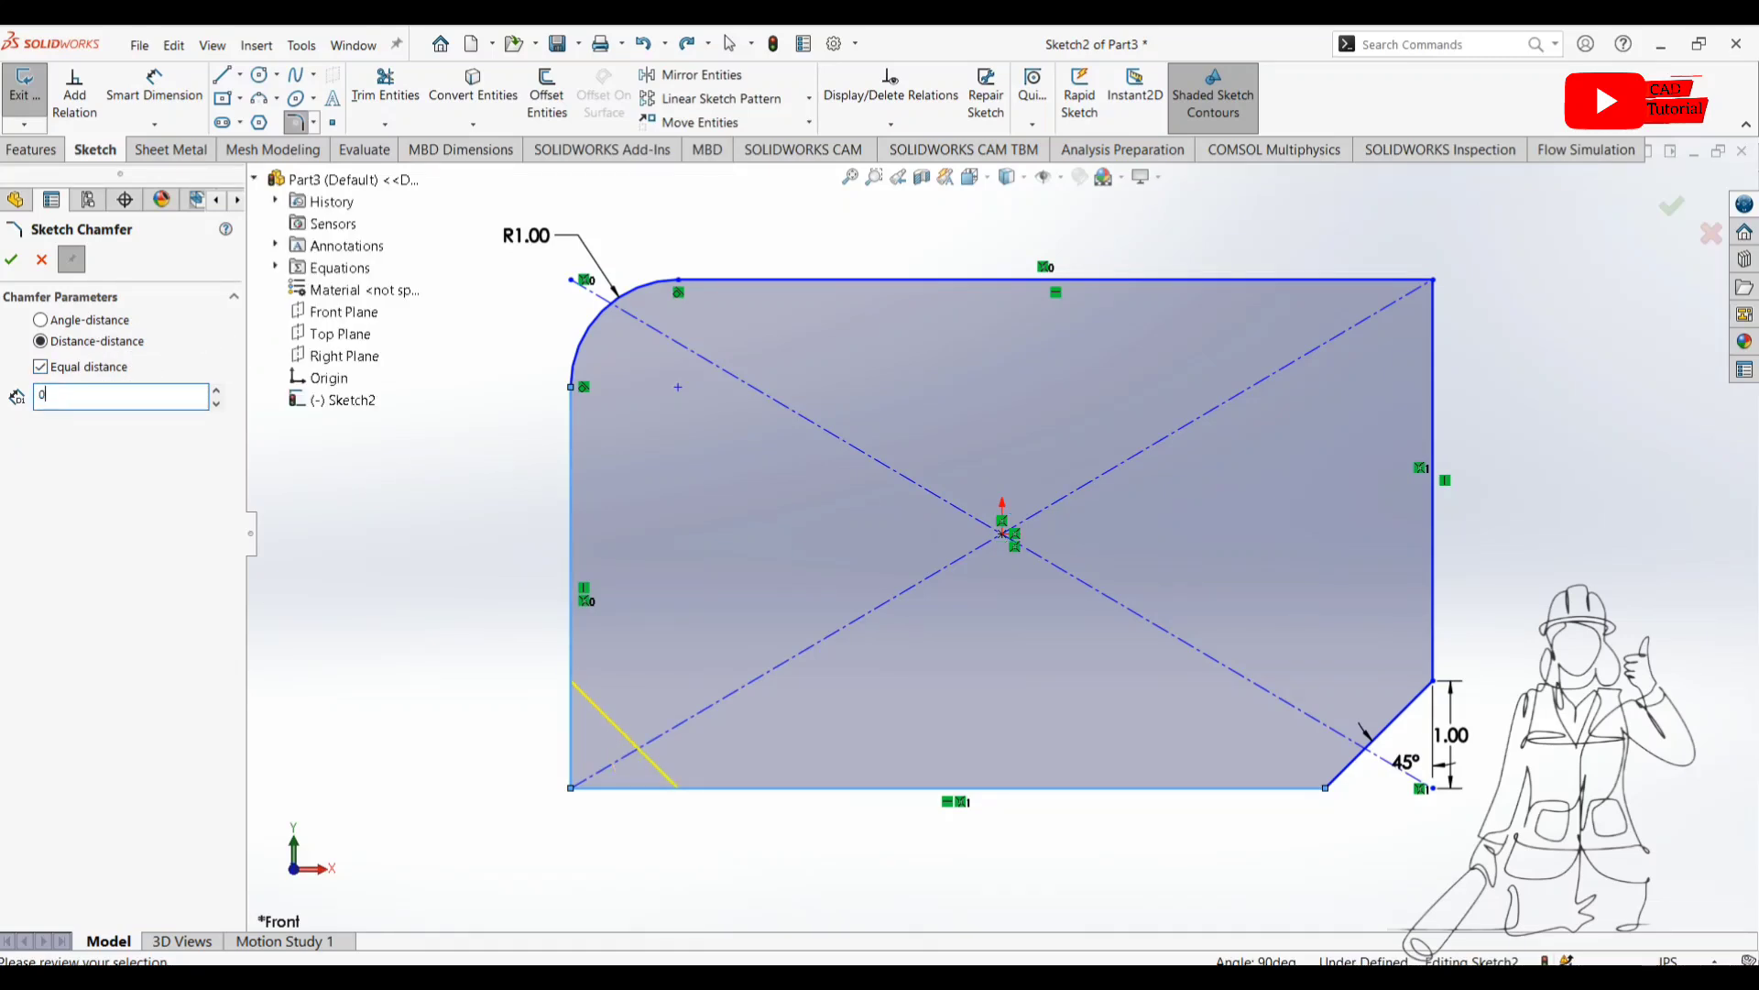
pyautogui.write('0.7')
pyautogui.press('Return')
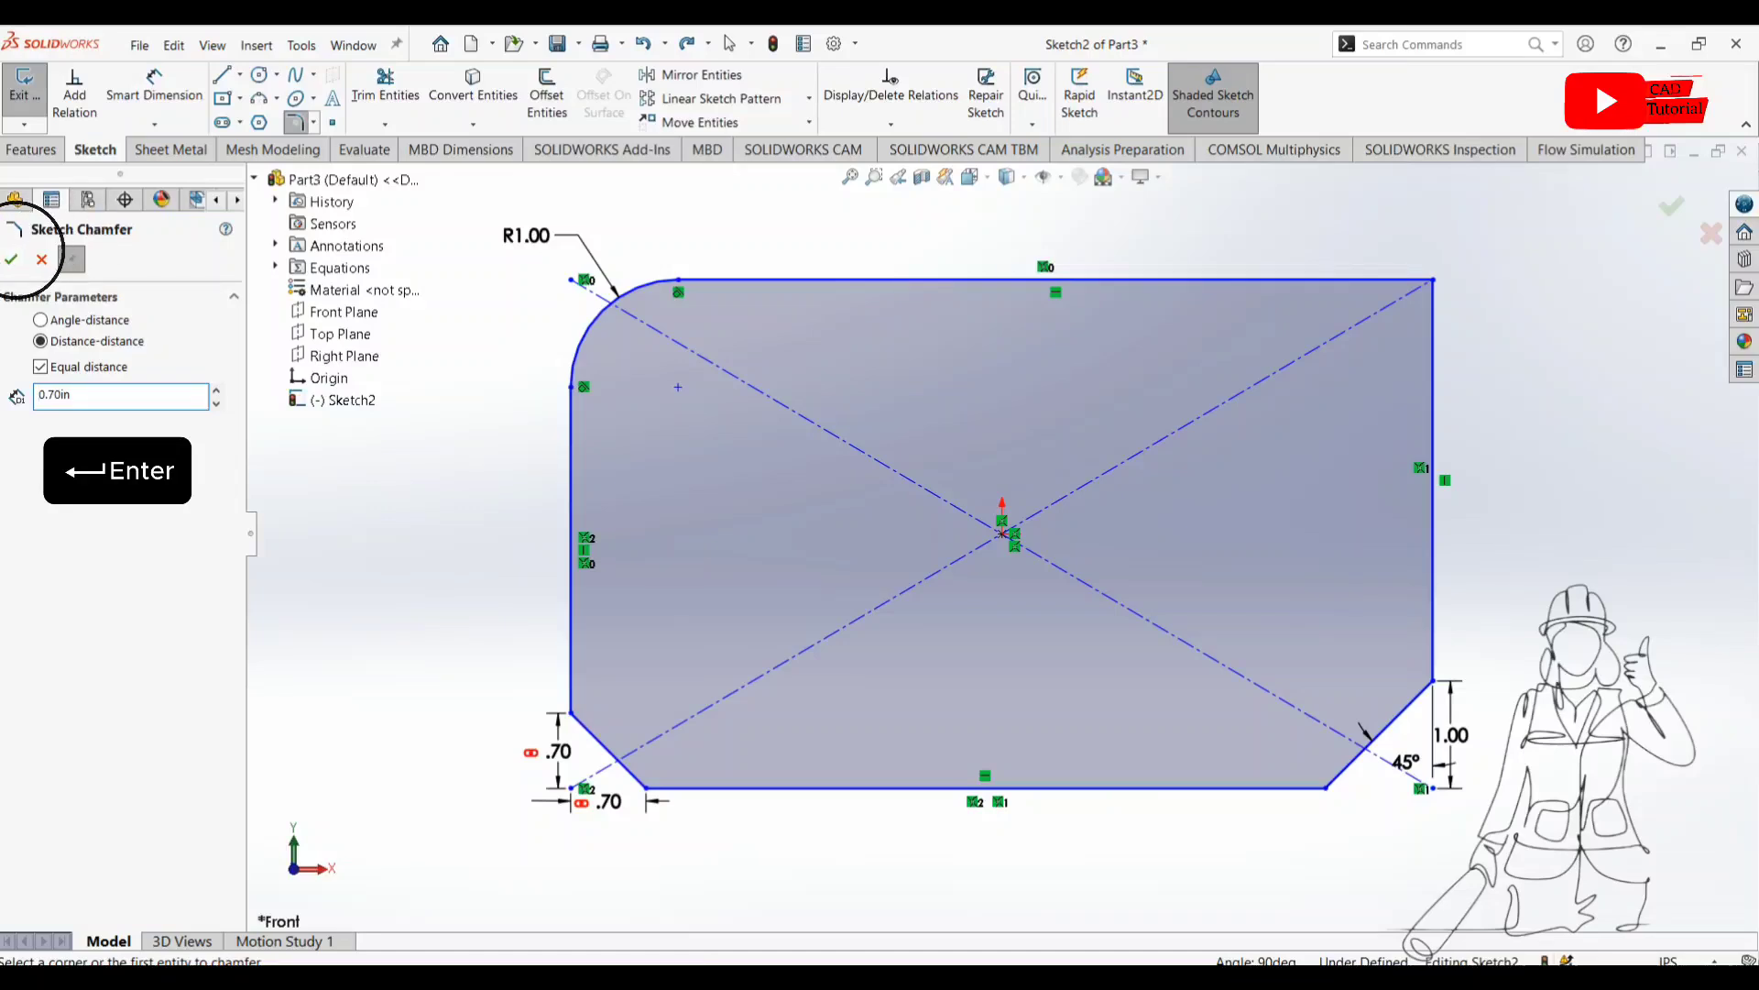
pyautogui.click(11, 259)
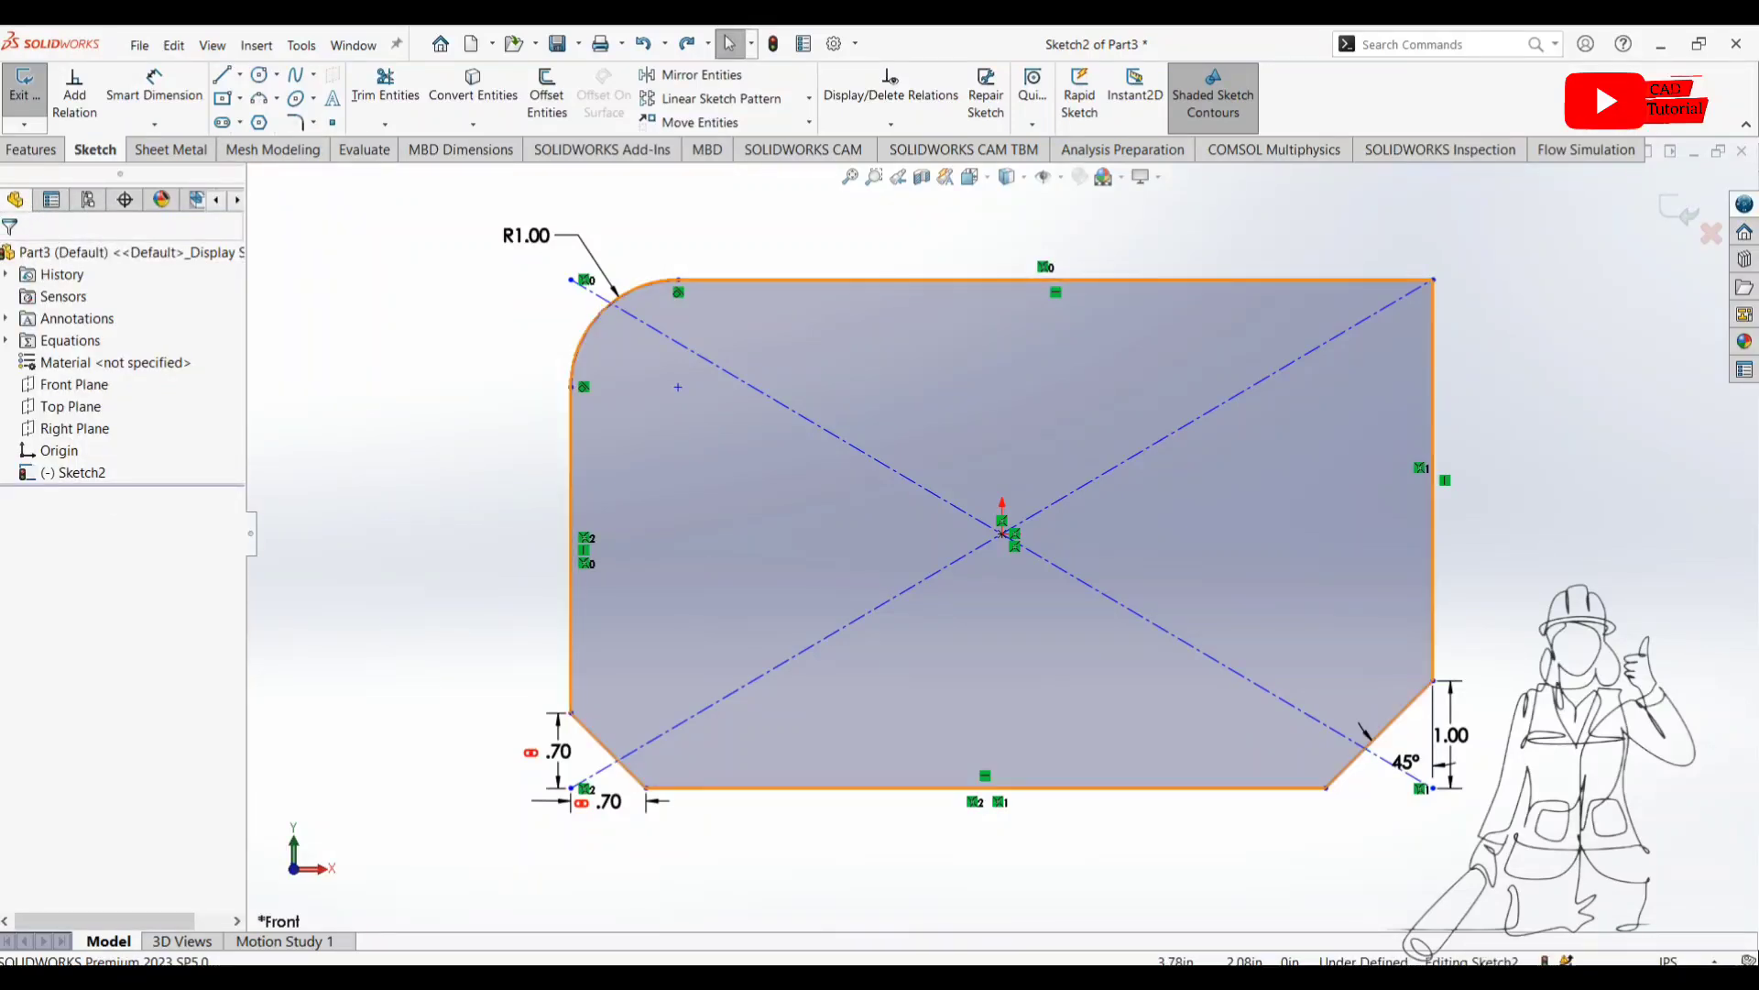
pyautogui.keyDown('ctrl'); pyautogui.click(1054, 278); pyautogui.keyUp('ctrl')
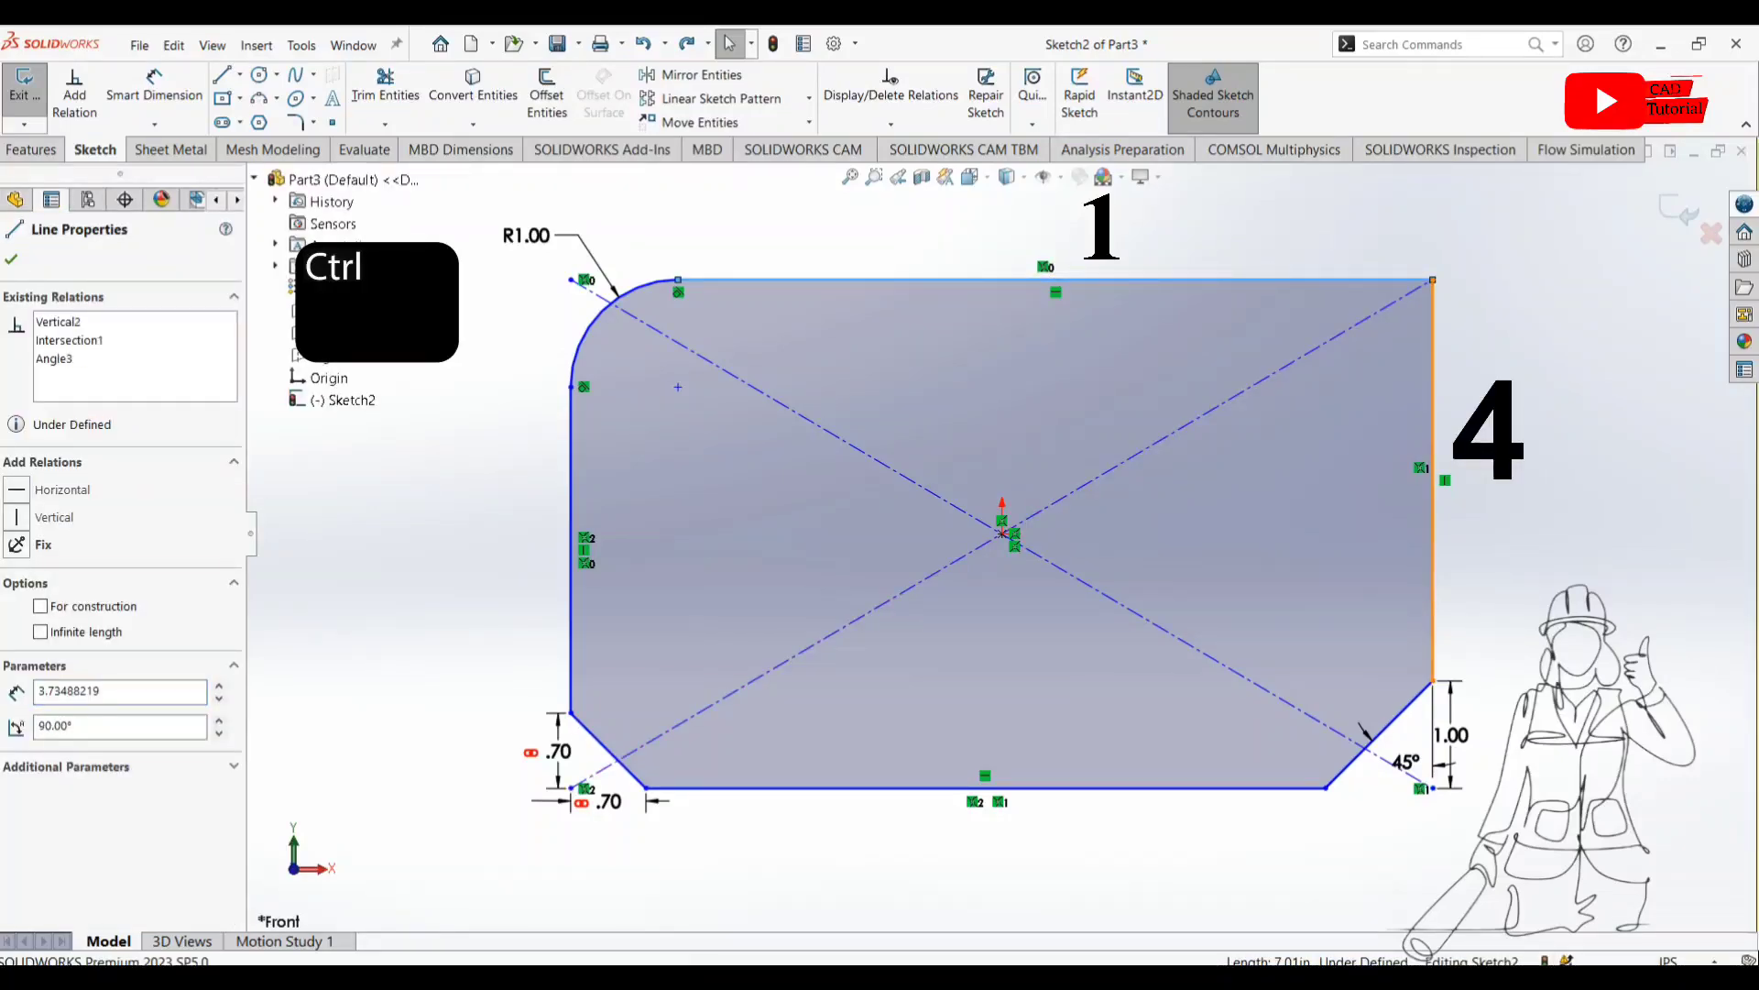
pyautogui.keyDown('ctrl'); pyautogui.click(1433, 477); pyautogui.keyUp('ctrl')
pyautogui.press('Escape')
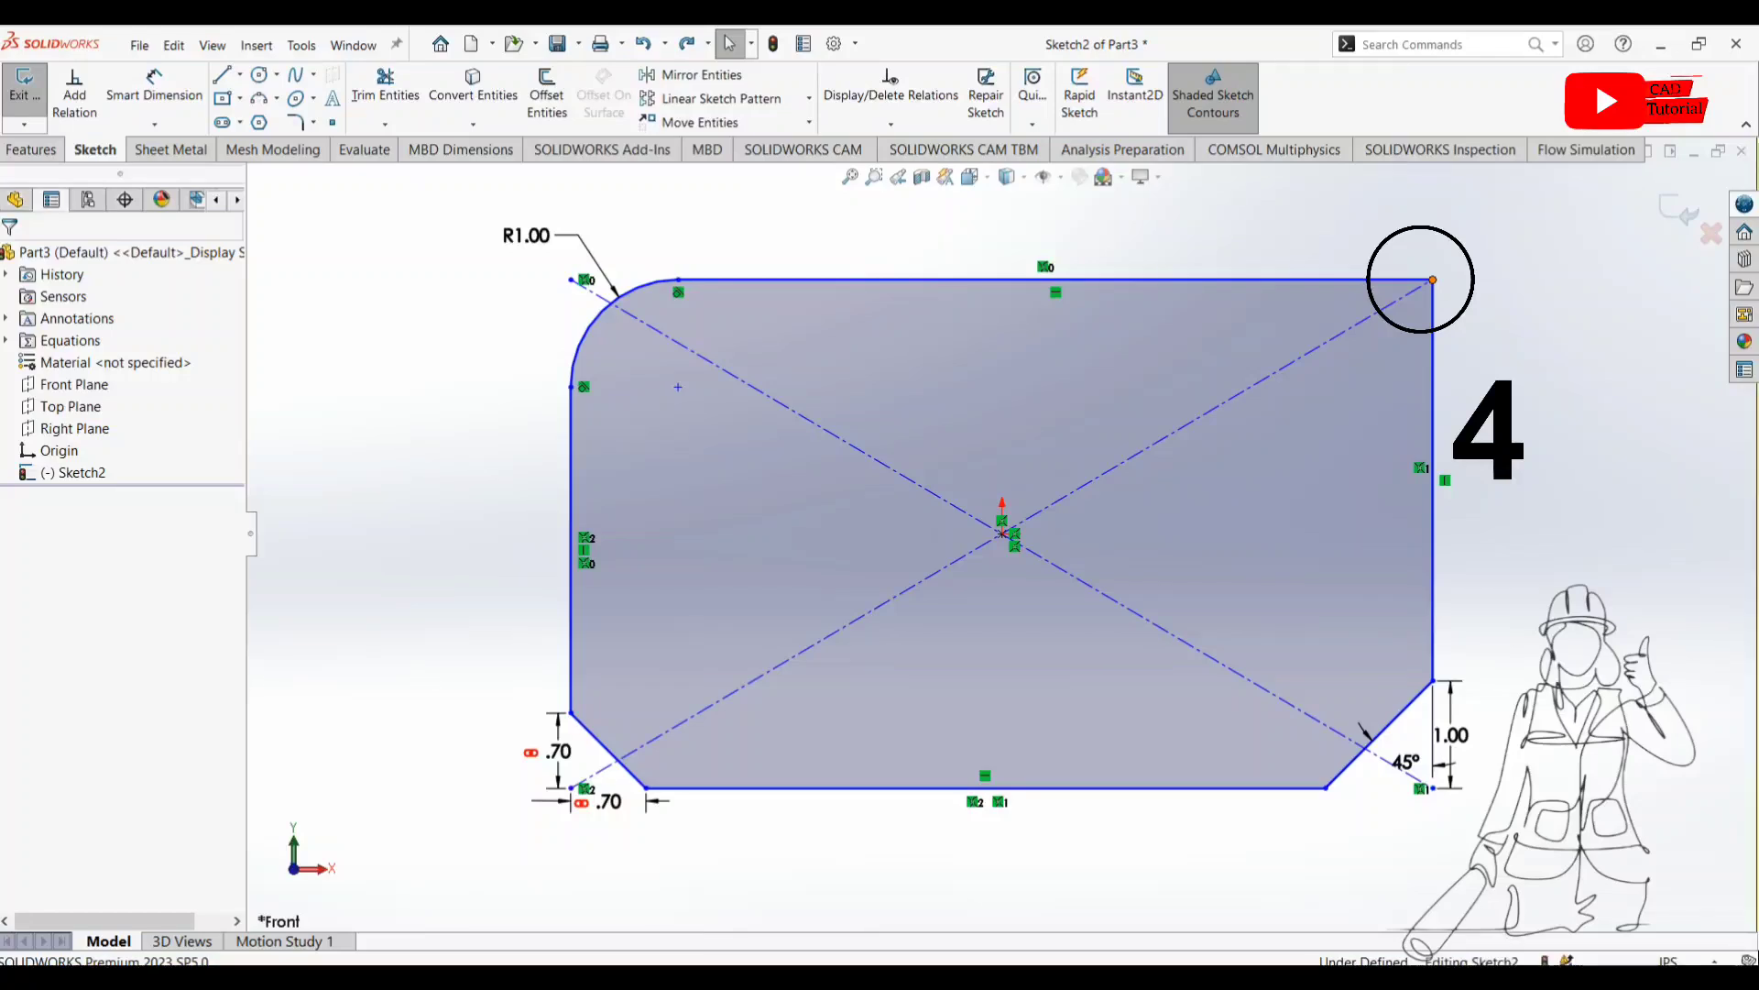
# Step: Chamfer the rectangle's upper-right corner with an unequal distance-distance Sketch Chamfer, 1 in along the top edge and 0.5 in along the right edge
pyautogui.click(1433, 280)
pyautogui.click(313, 122)
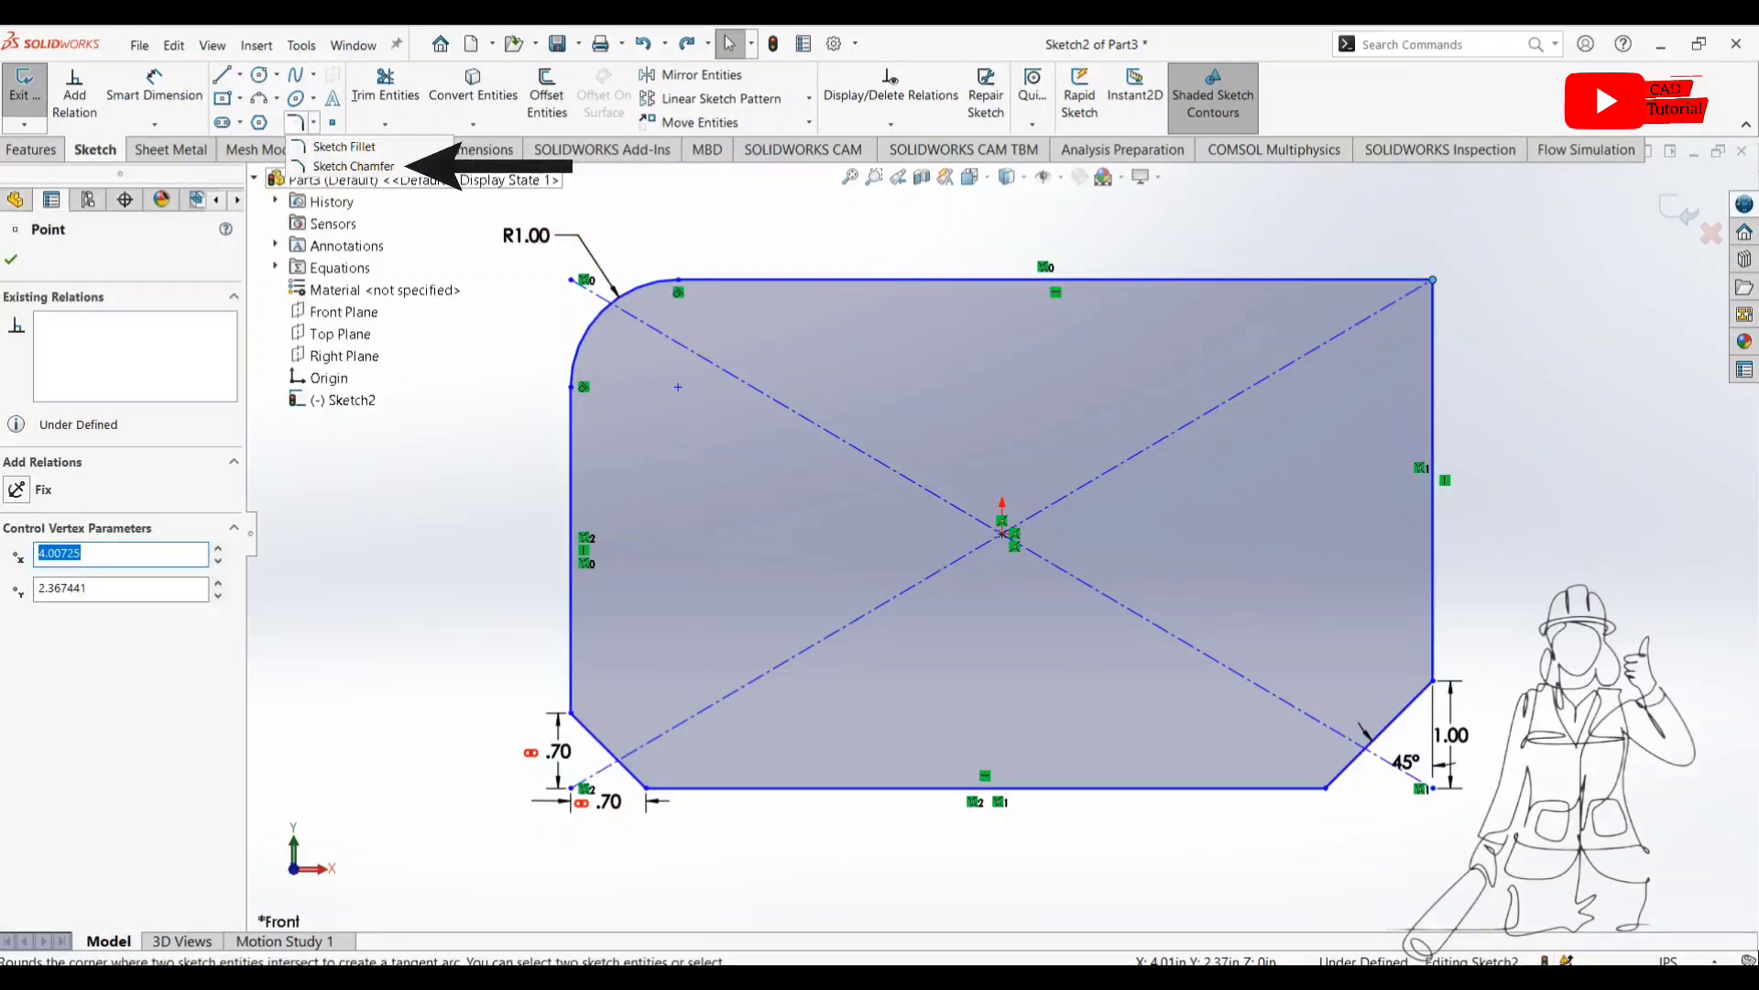
pyautogui.click(352, 166)
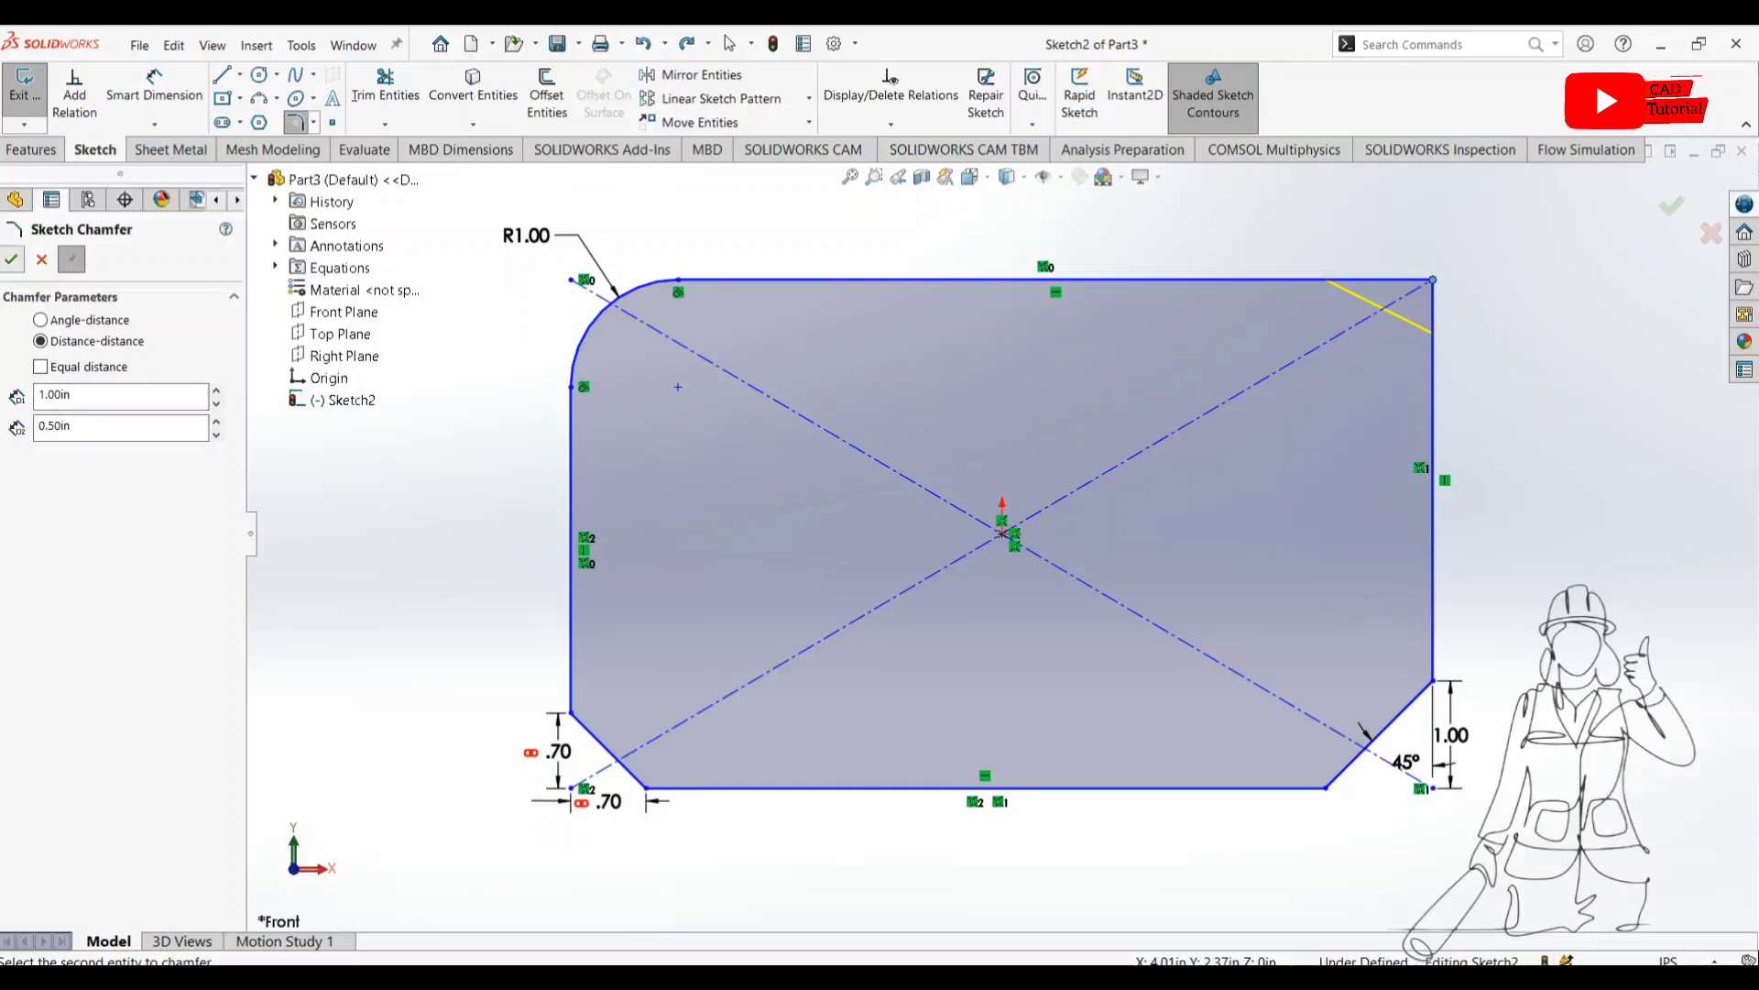
pyautogui.click(1432, 412)
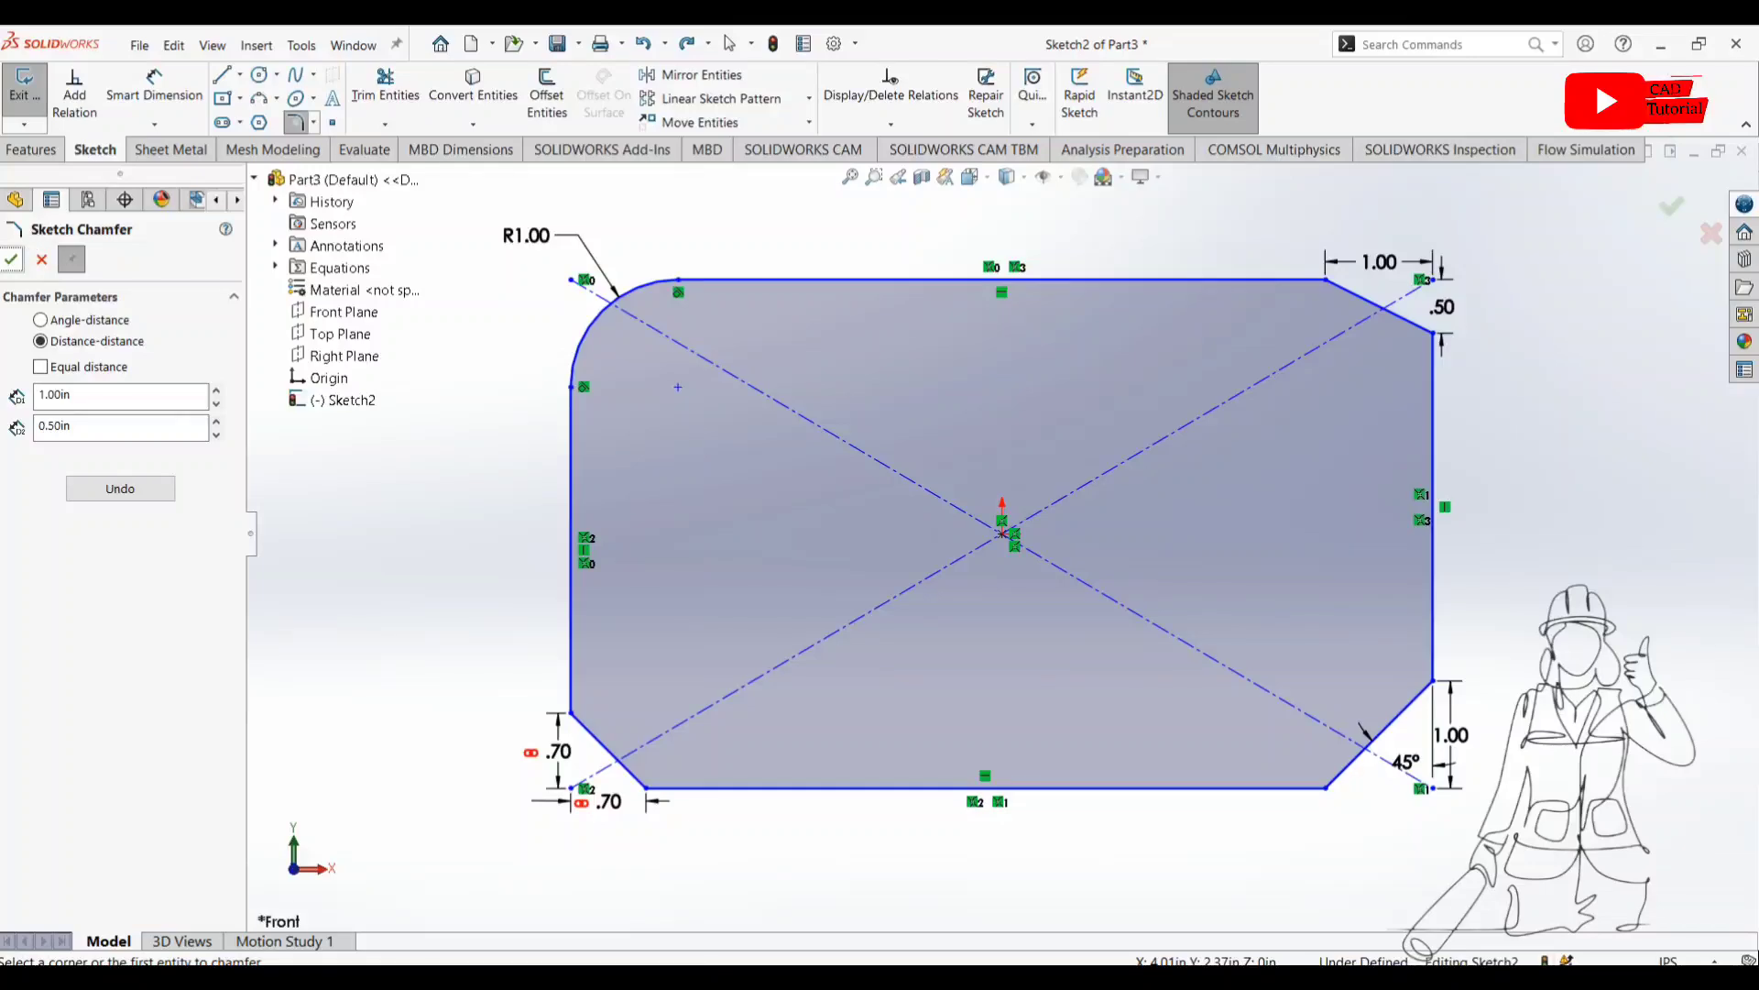
pyautogui.press('Escape')
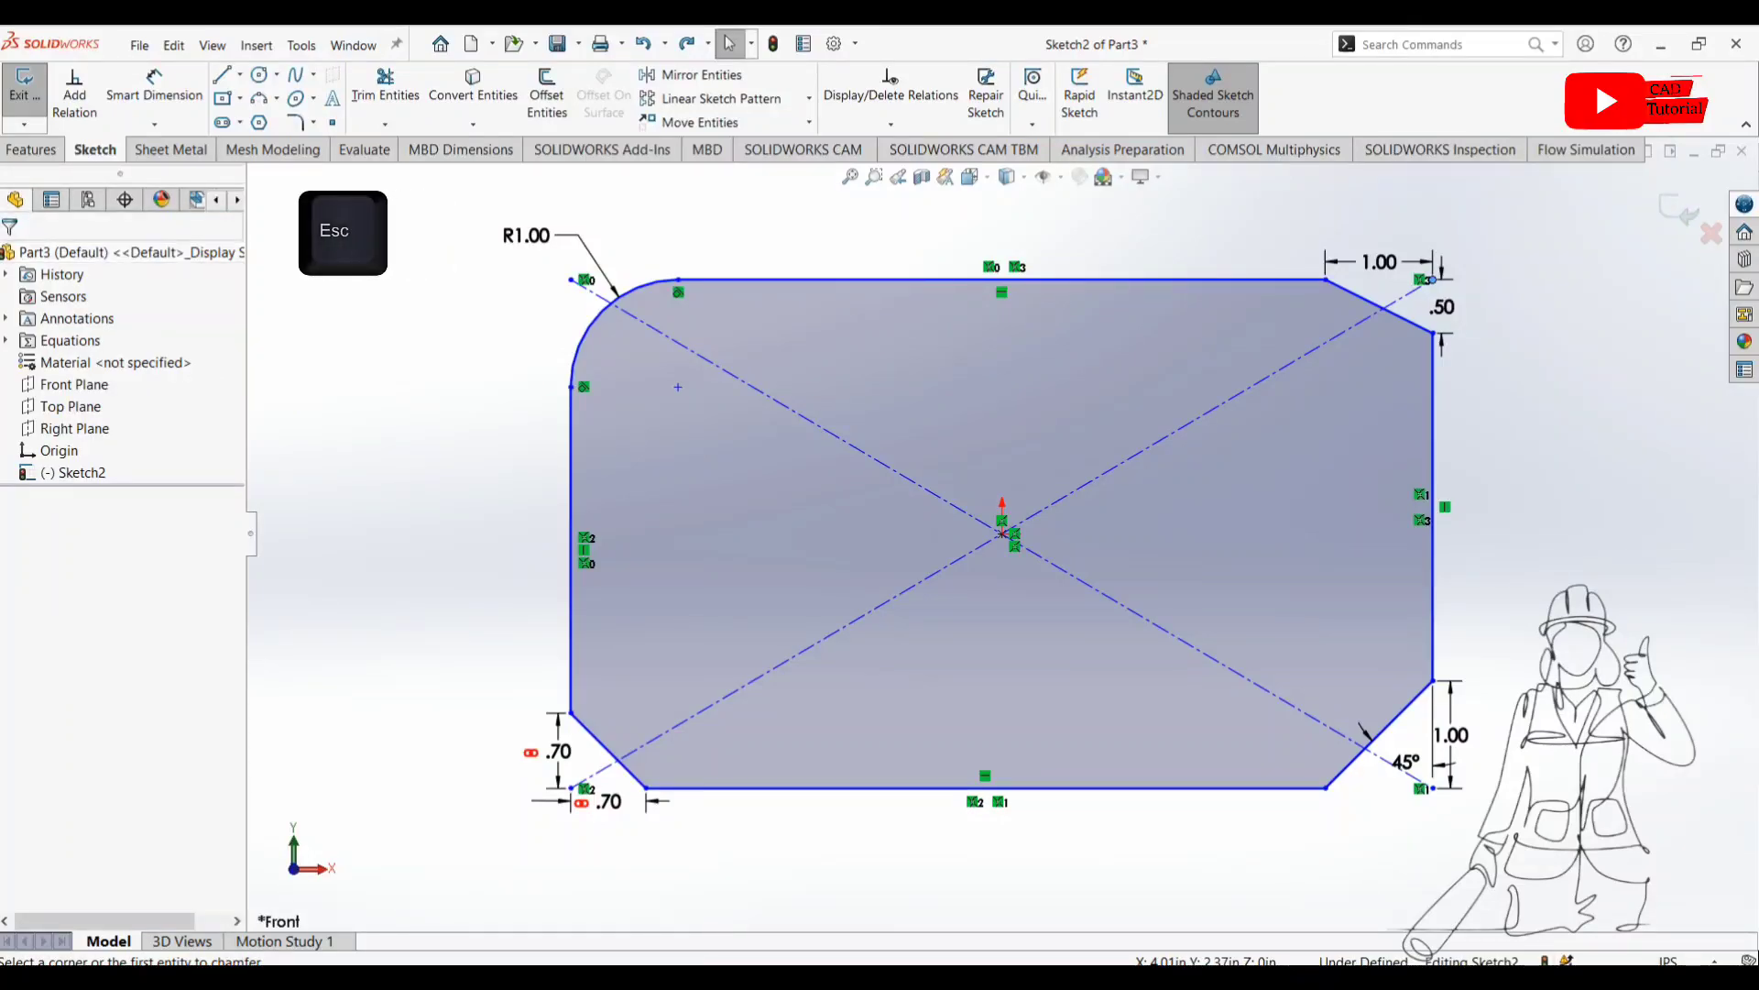